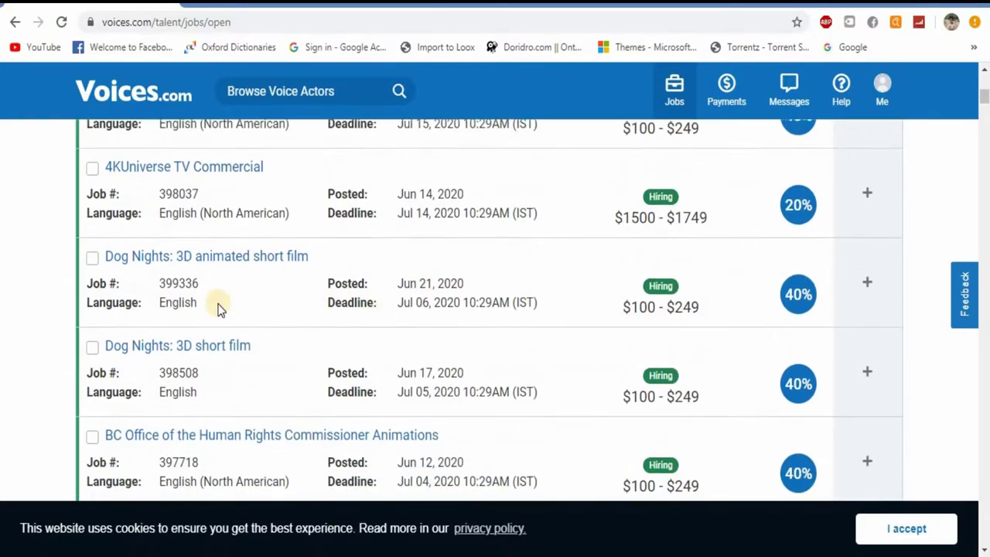
Look through the open hiring jobs, checking their titles, languages, deadlines and budgets
scroll(325, 324, down, 1)
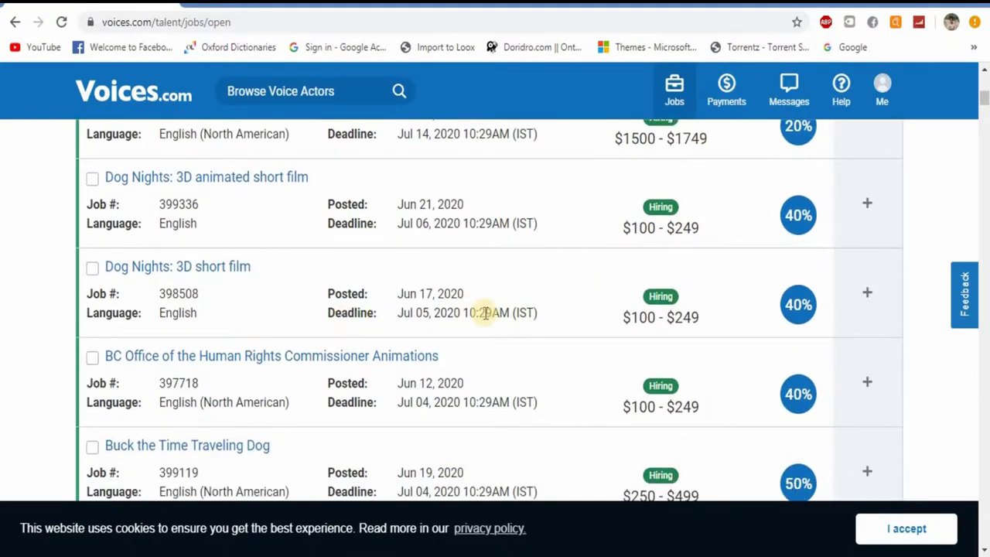
scroll(393, 317, down, 2)
scroll(558, 312, down, 1)
scroll(557, 312, down, 1)
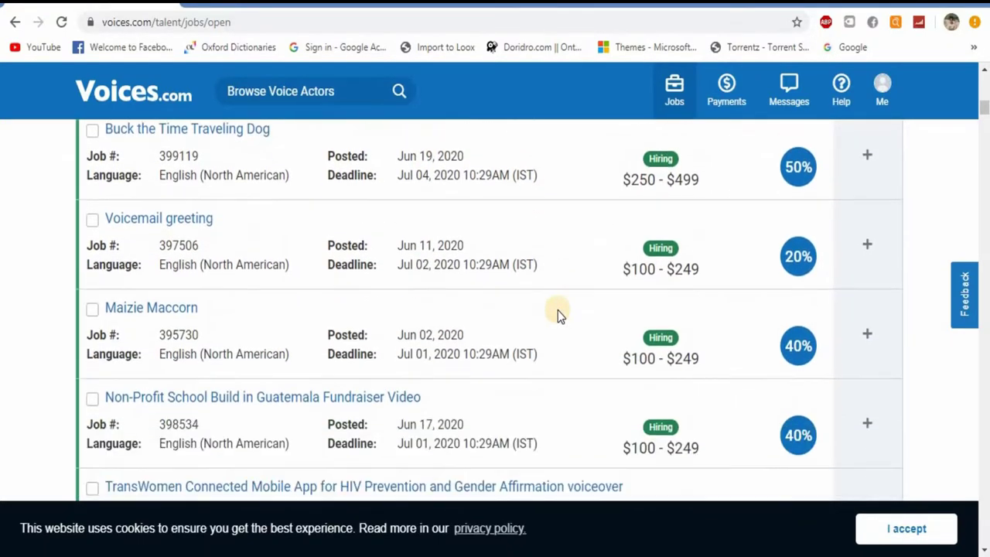
scroll(558, 312, down, 5)
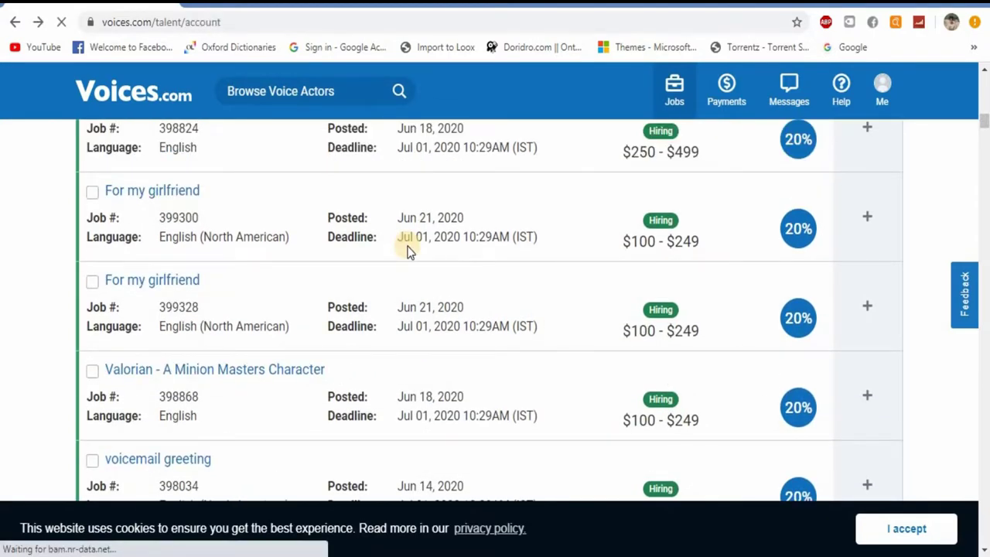
Accept the cookie notice on the account home page
scroll(523, 312, down, 1)
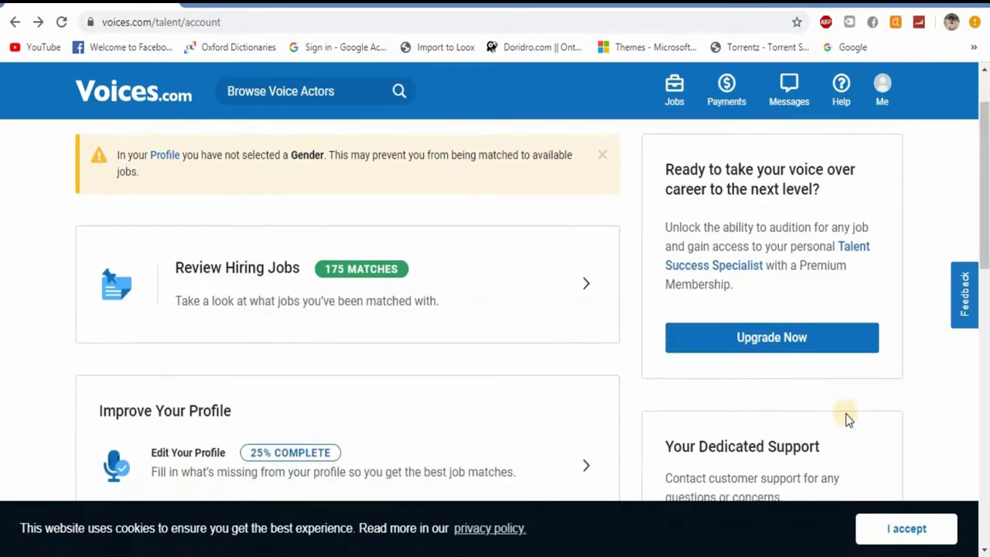
click(909, 527)
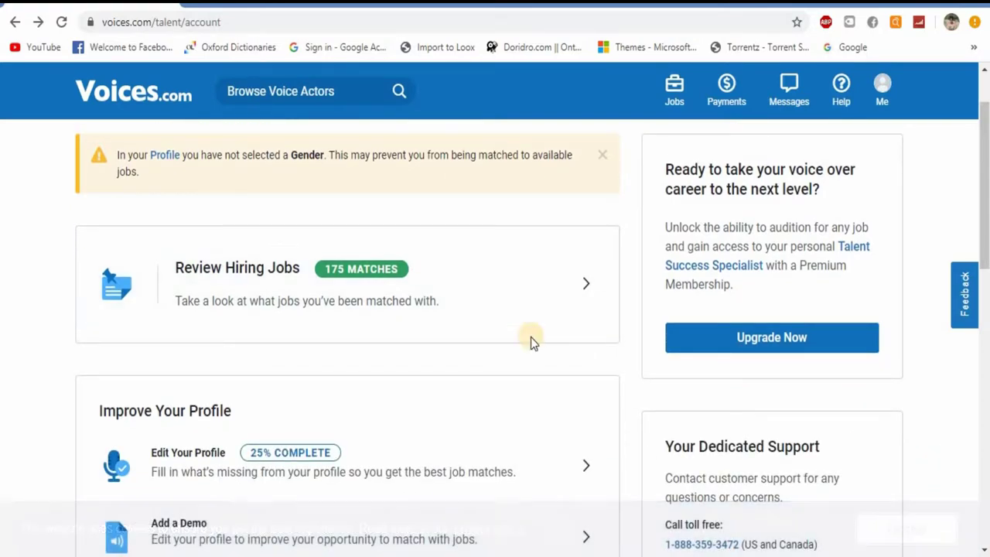
scroll(532, 344, up, 1)
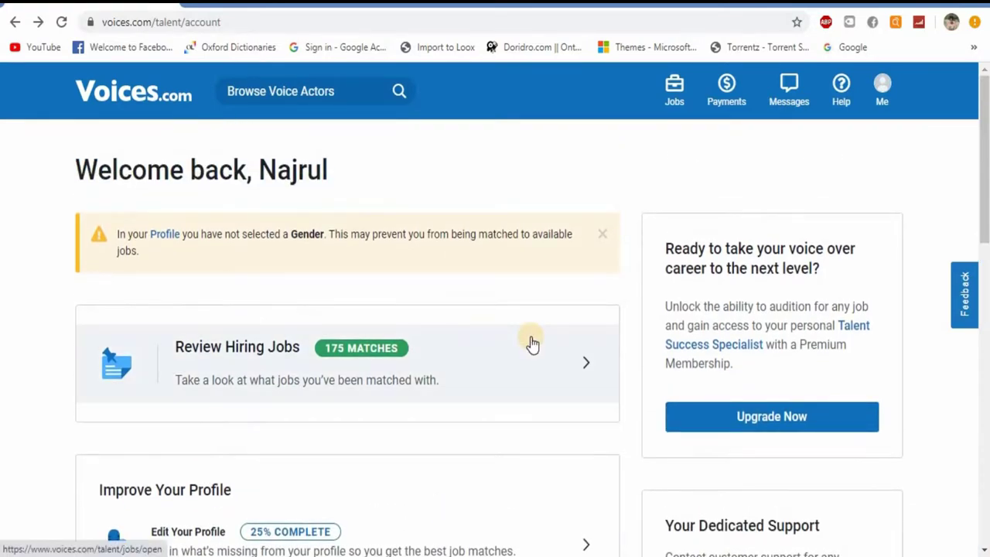
View the browse options for voice actors and the available job status categories
click(338, 89)
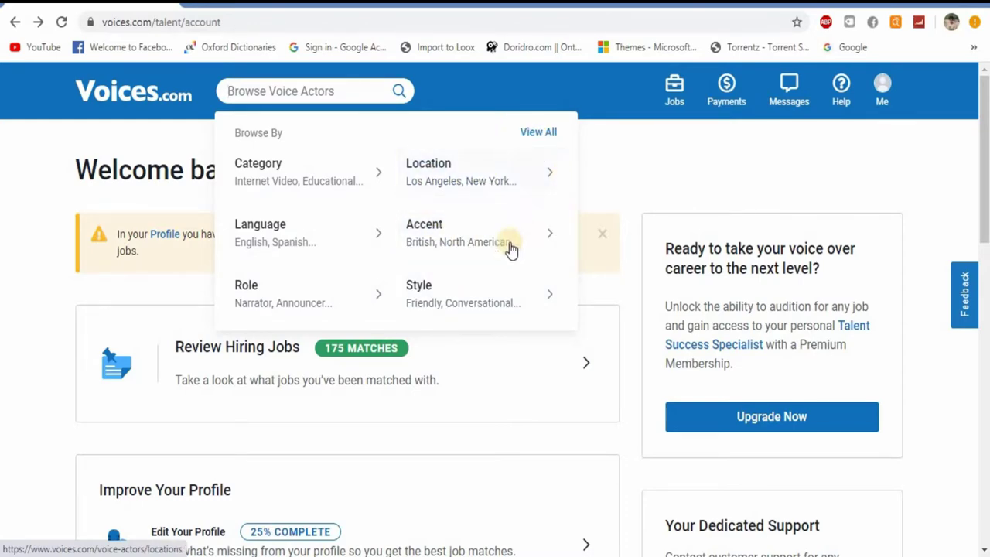
click(675, 105)
mouse_move(677, 101)
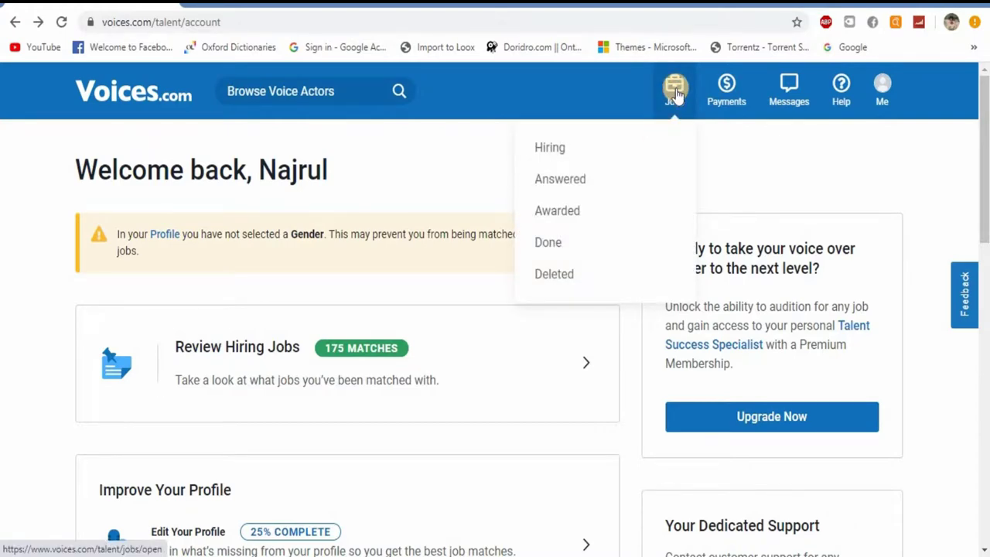
Open the Payments page and look over the payment history
mouse_move(723, 92)
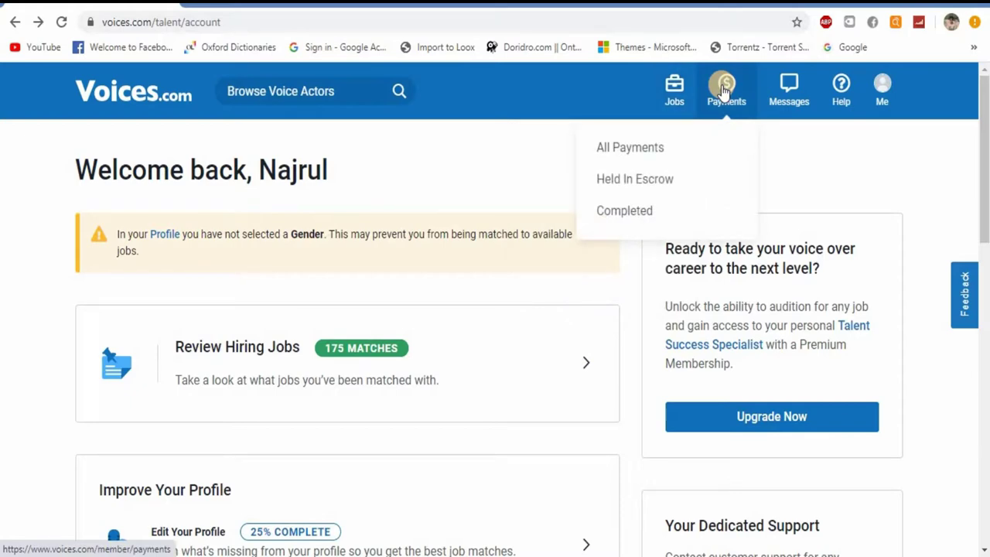
click(723, 89)
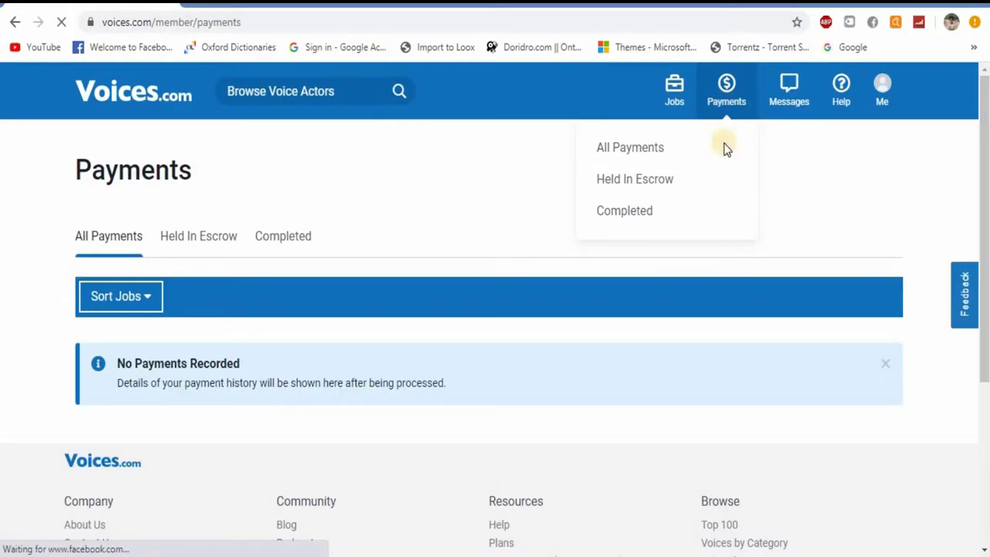
scroll(561, 338, down, 1)
scroll(424, 325, up, 1)
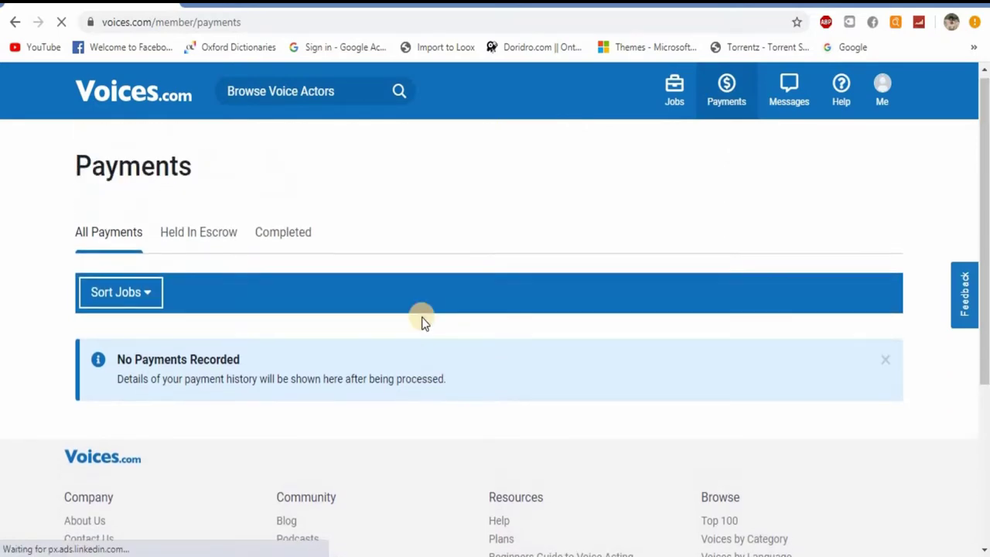
Check the message inbox and return to the account home page
click(791, 99)
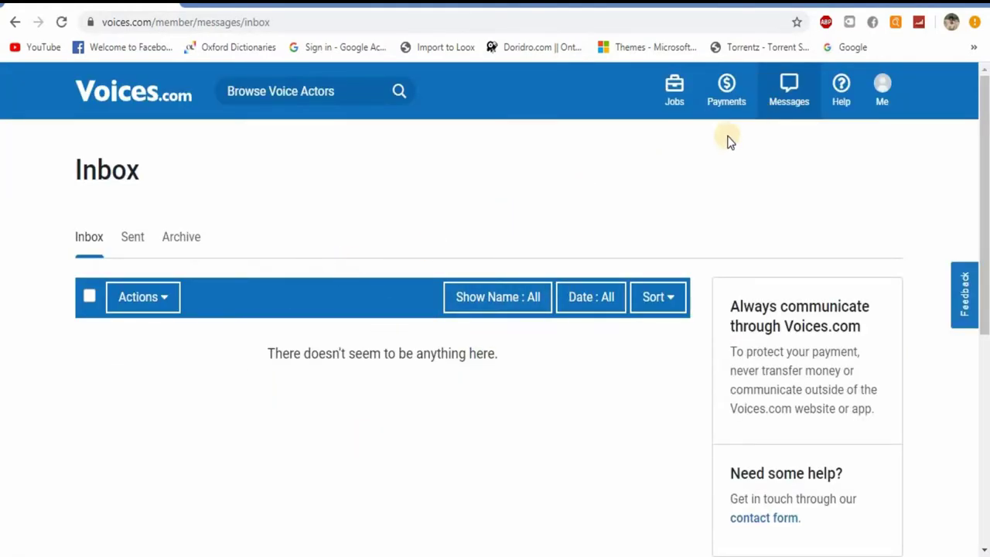
click(17, 22)
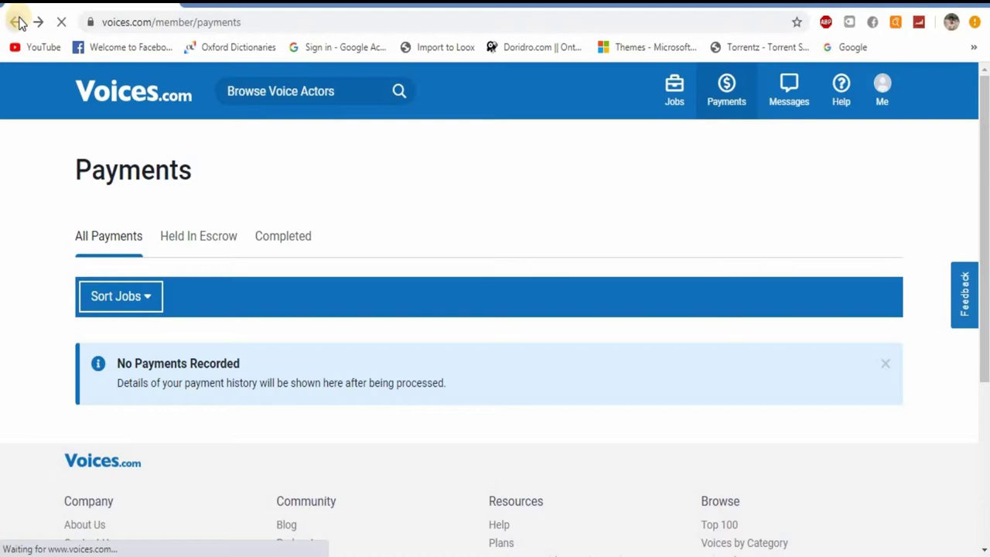
click(17, 22)
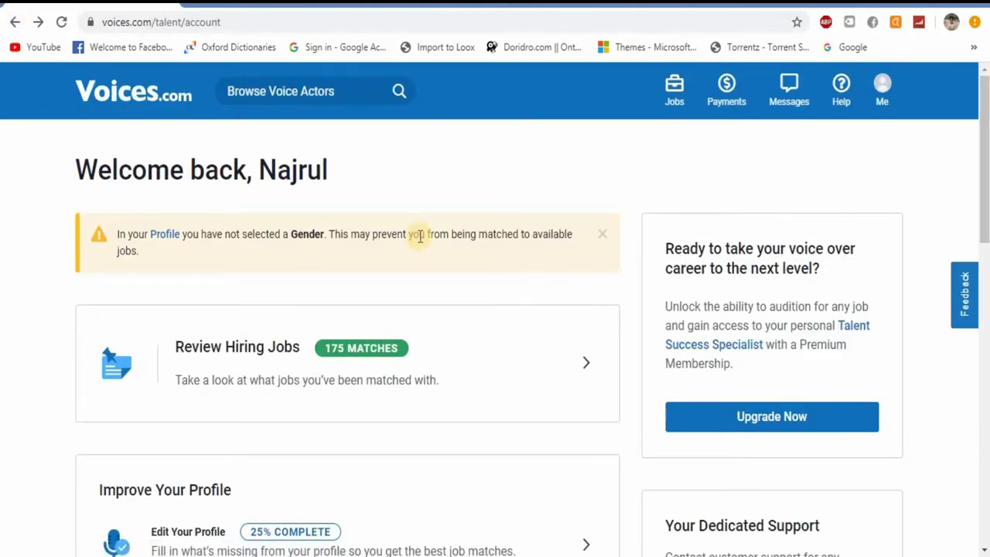
Examine the account home page's profile improvement, career building and support sections and its footer links
scroll(420, 236, down, 2)
scroll(464, 246, down, 2)
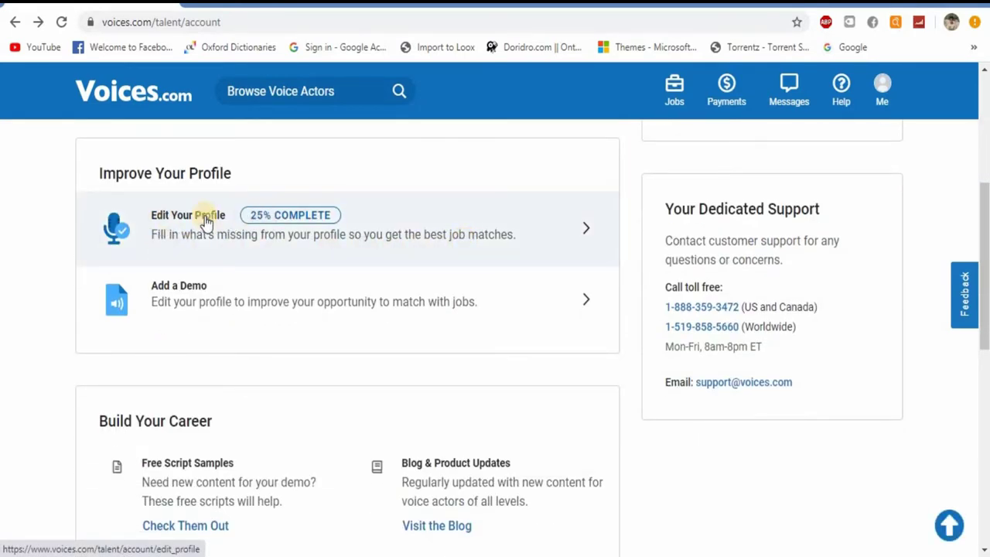
scroll(256, 313, down, 1)
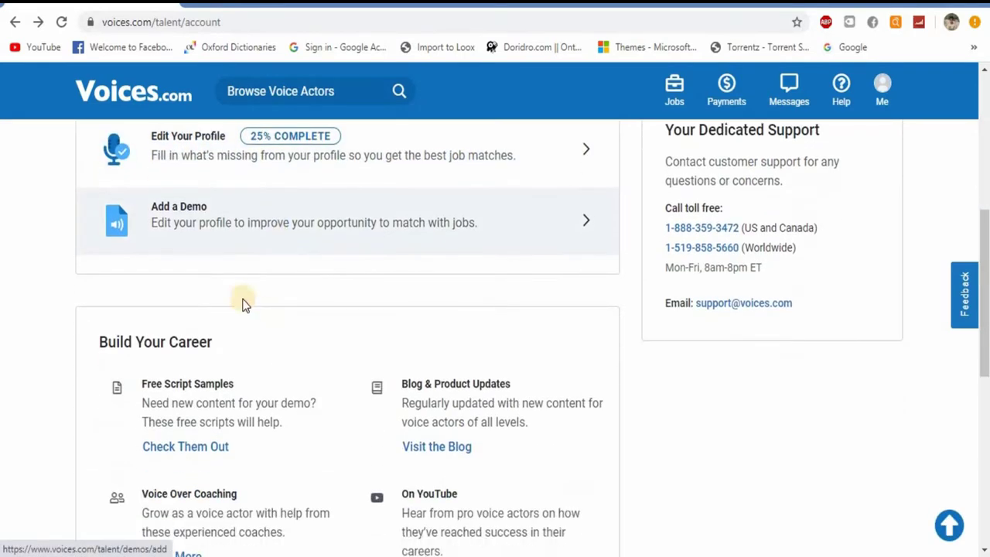
scroll(261, 278, down, 3)
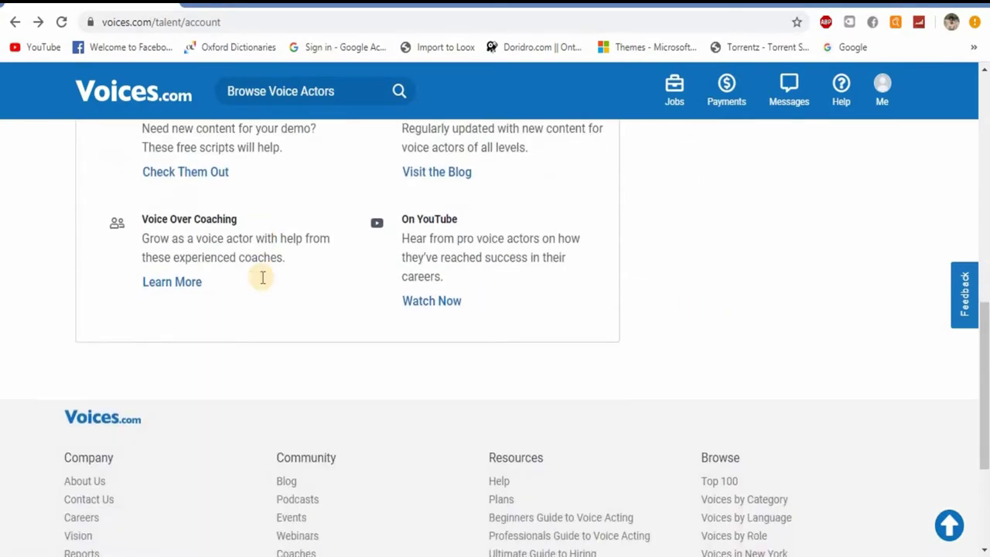
scroll(264, 277, up, 2)
scroll(266, 281, down, 4)
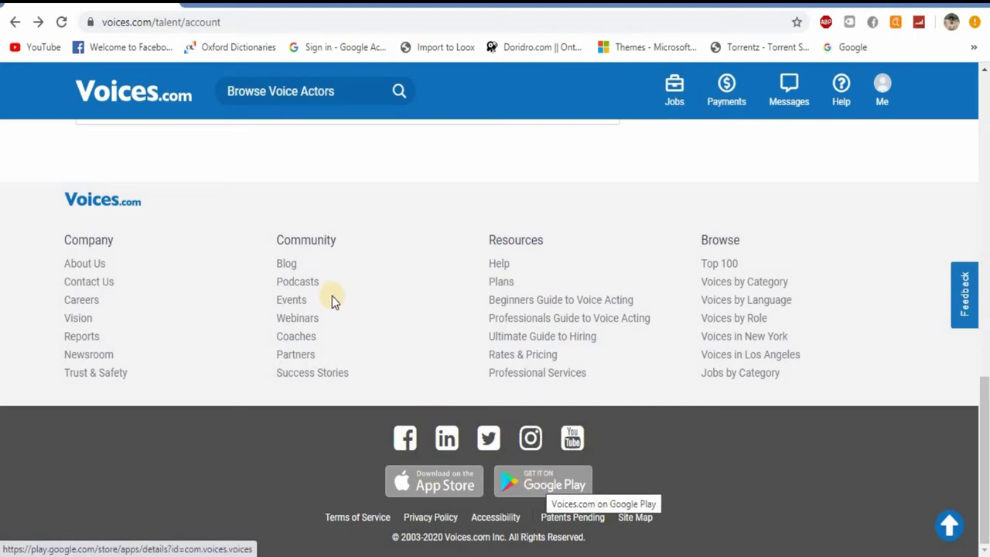
scroll(332, 295, up, 8)
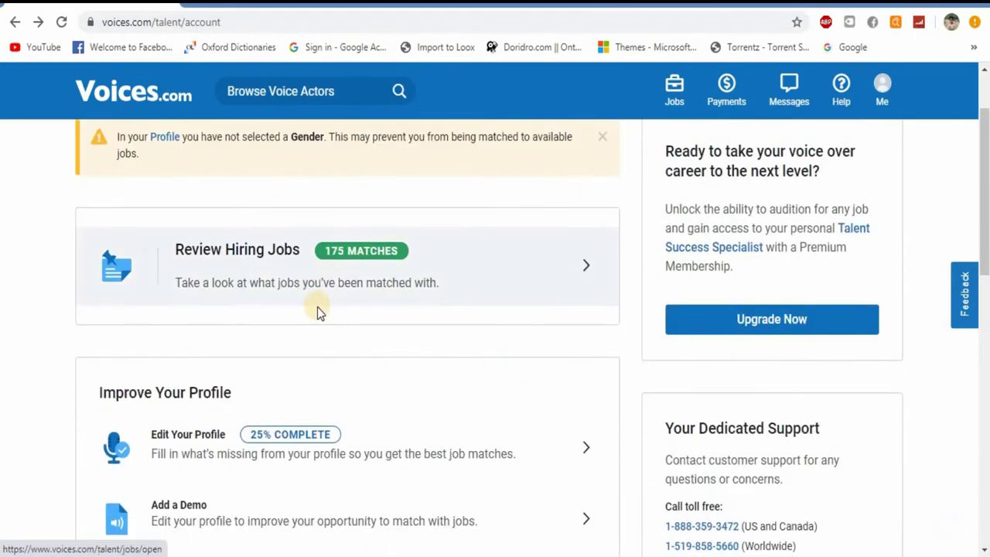
Open the profile for editing and get past the "Make a Great First Impression" introduction
scroll(320, 311, down, 1)
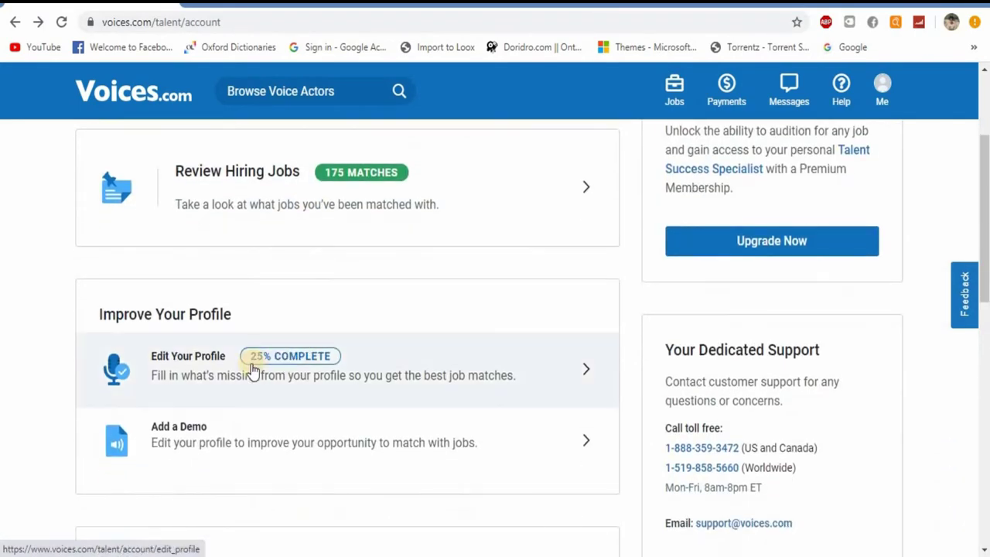
click(310, 365)
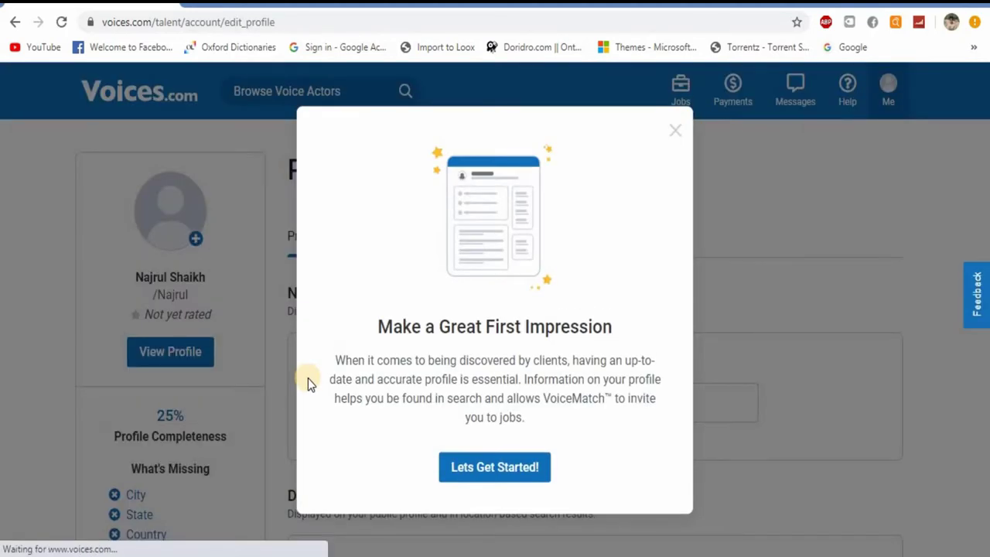
click(533, 466)
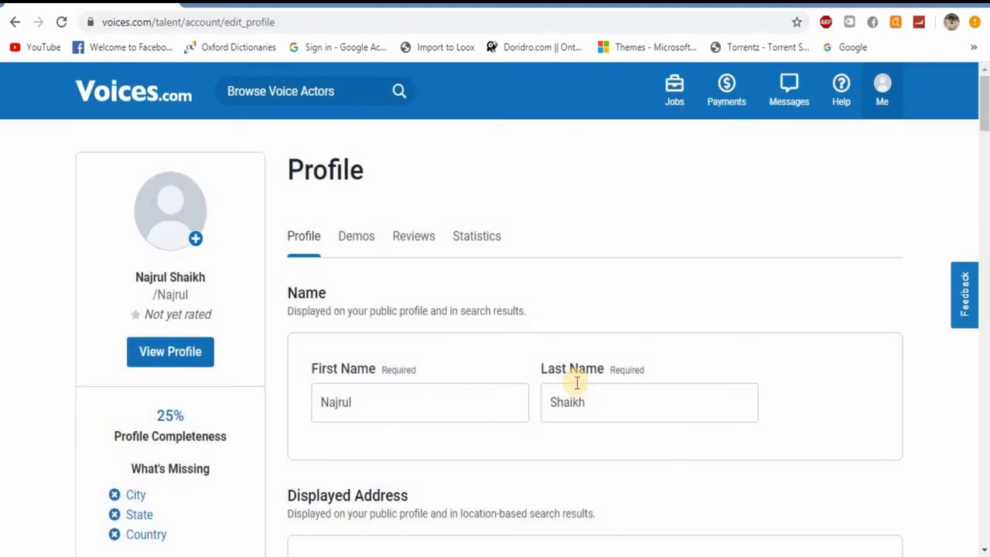
Enter Kolkata as the city in the profile's Displayed Address section
scroll(726, 280, down, 2)
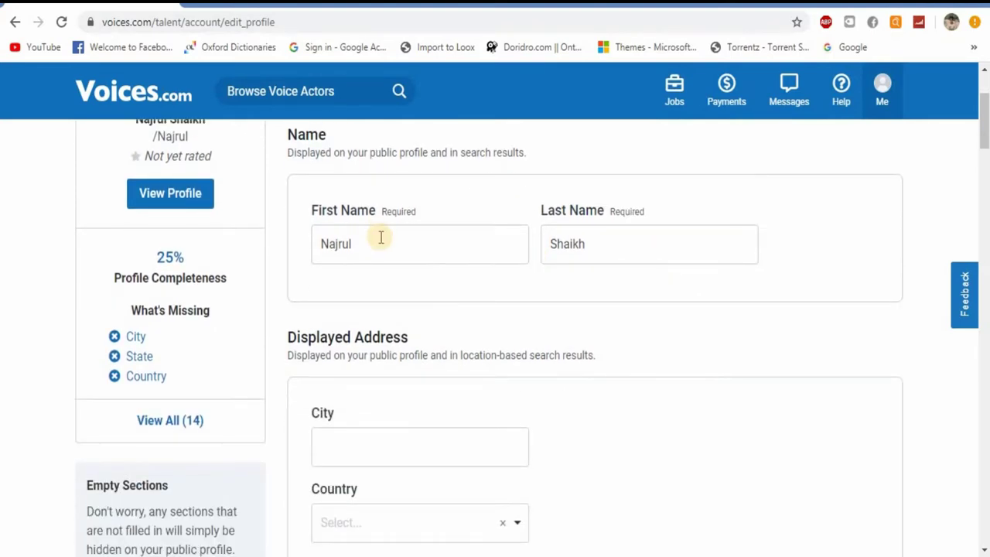
scroll(552, 298, down, 3)
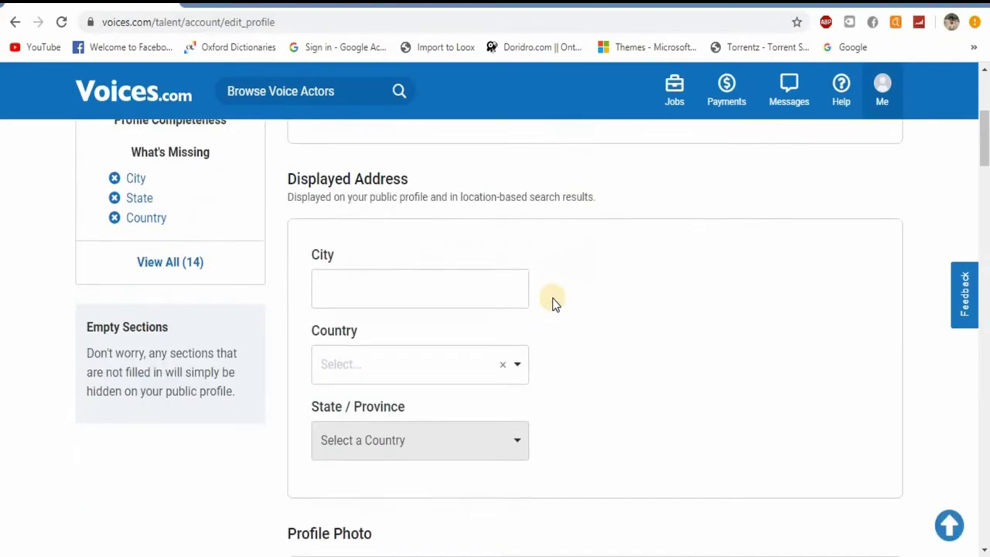
scroll(553, 298, down, 1)
scroll(552, 300, up, 2)
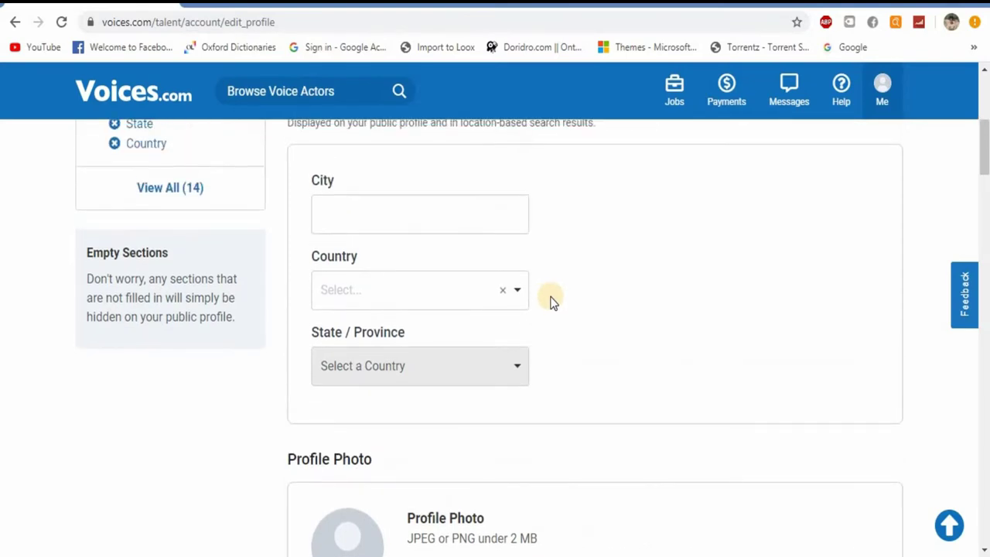
click(407, 292)
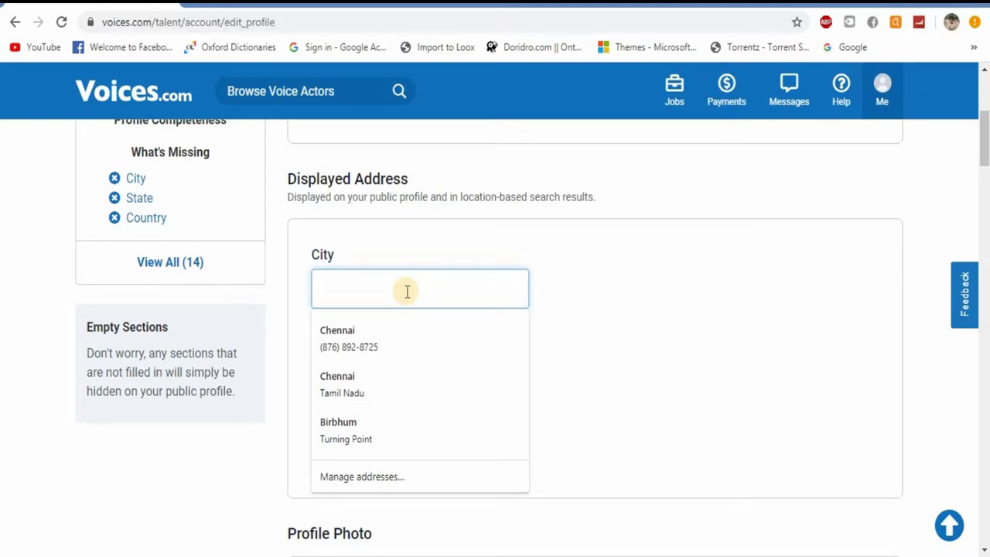
text(Kolkata)
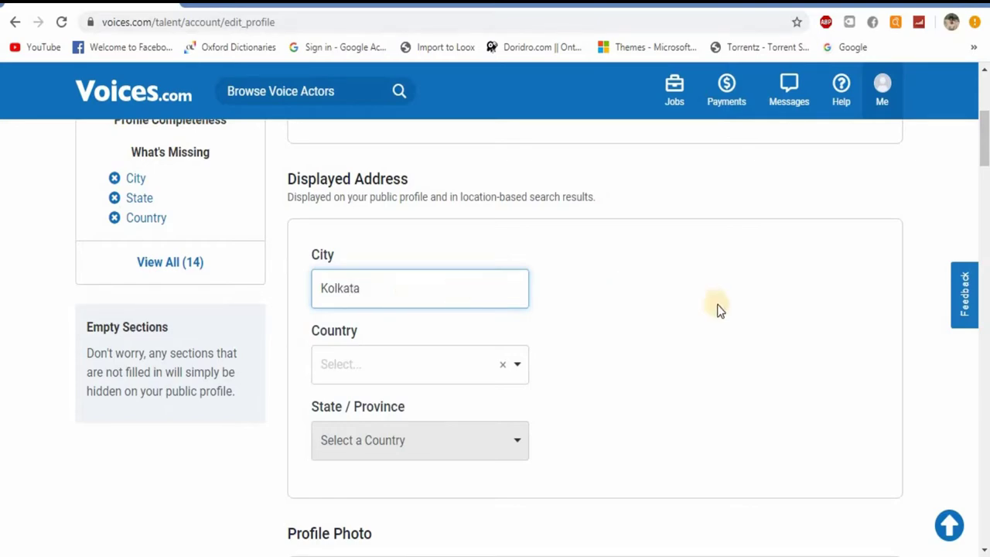
double_click(716, 310)
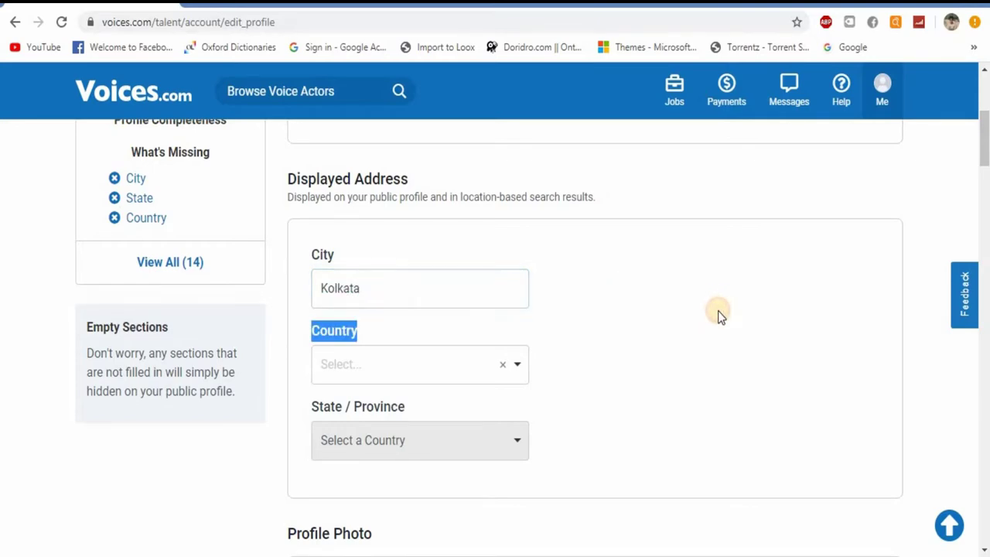
Search the country choices for "indi" and set the displayed address country to India
click(517, 366)
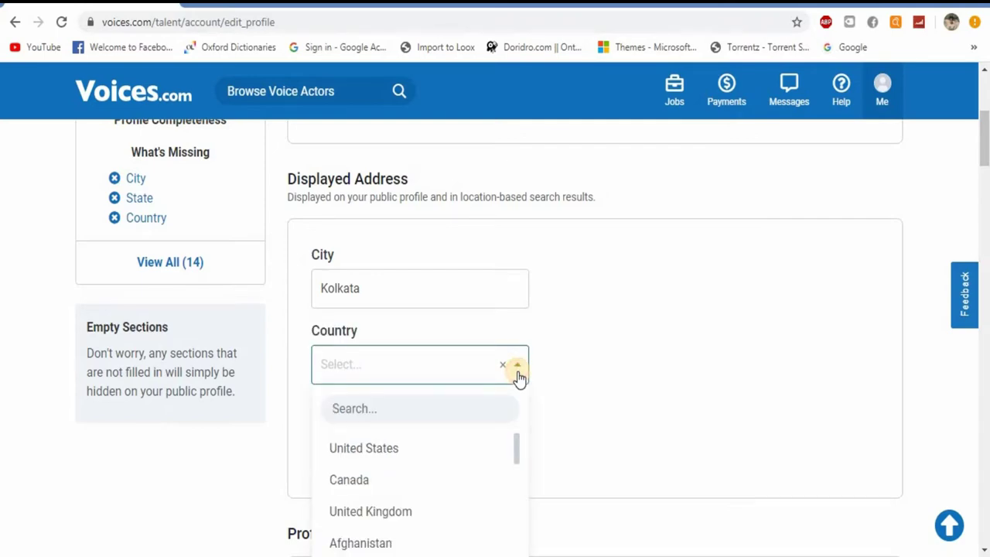
text(i)
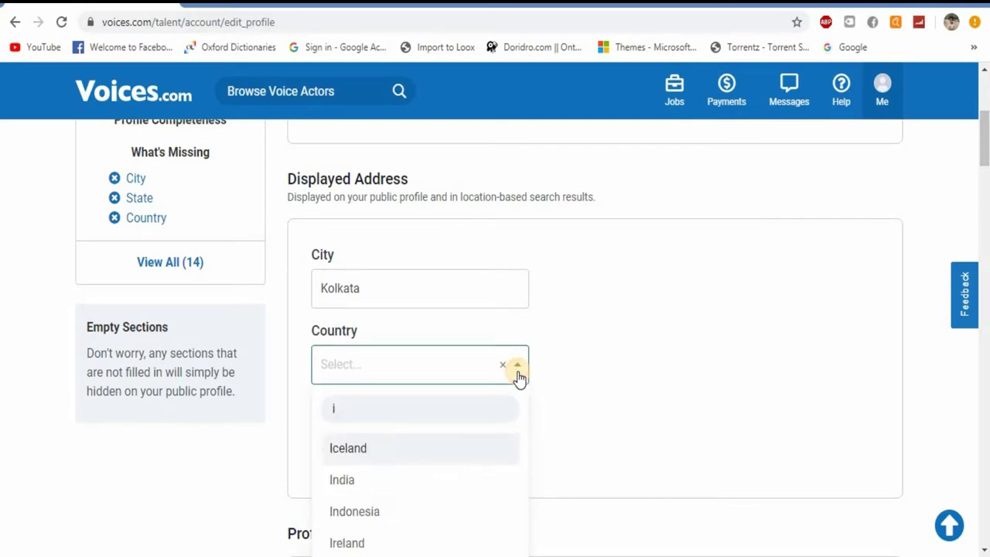
text(ndi)
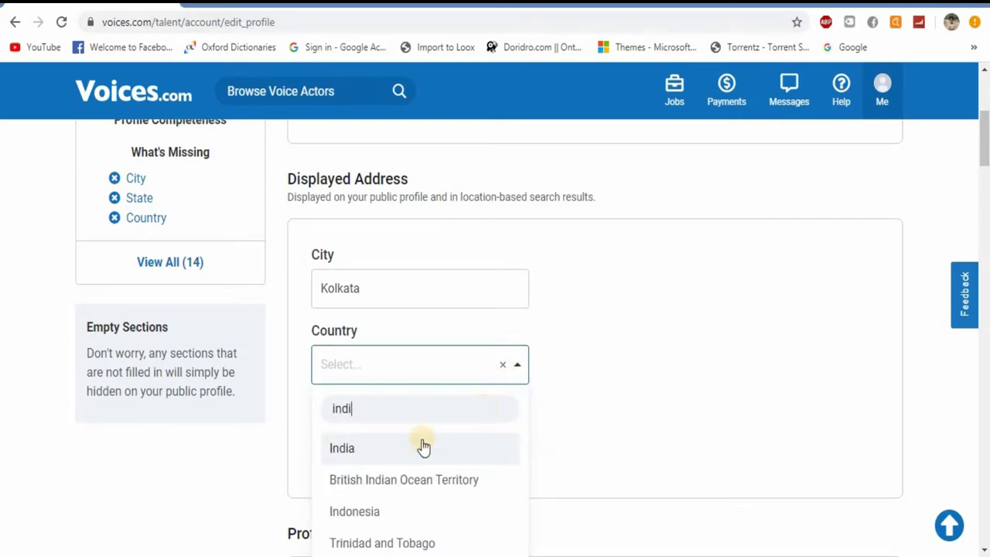
click(422, 448)
Set the displayed address state or province to West Bengal
scroll(913, 333, down, 2)
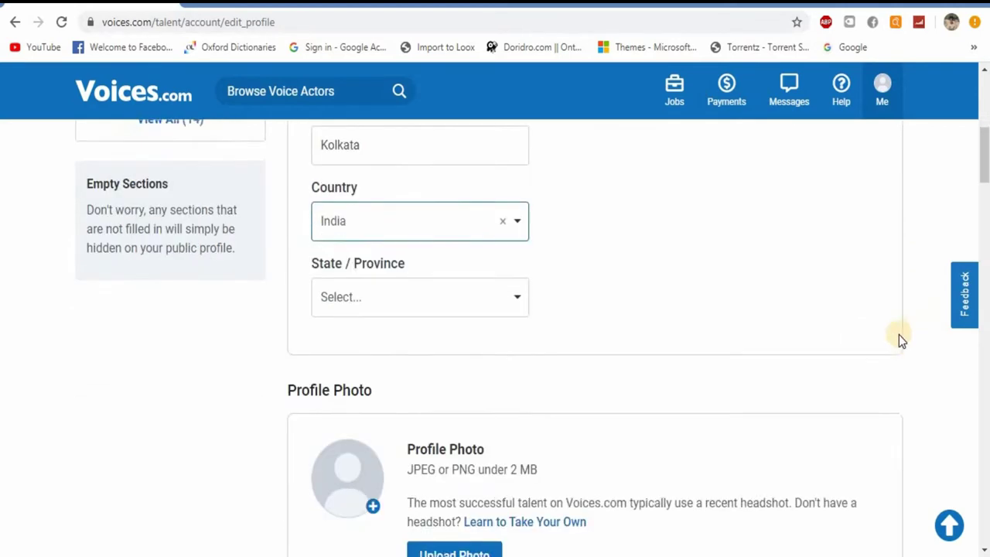
click(496, 299)
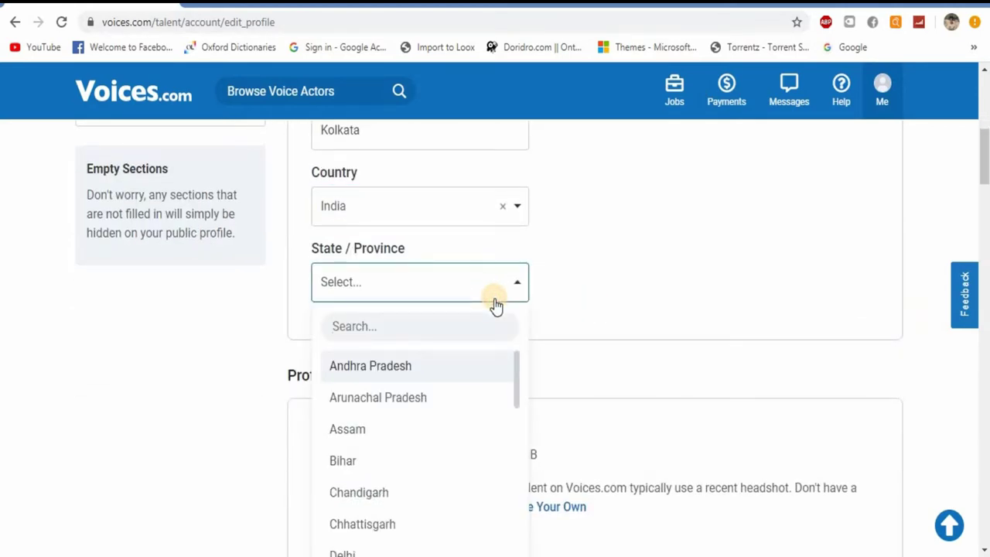
text(west)
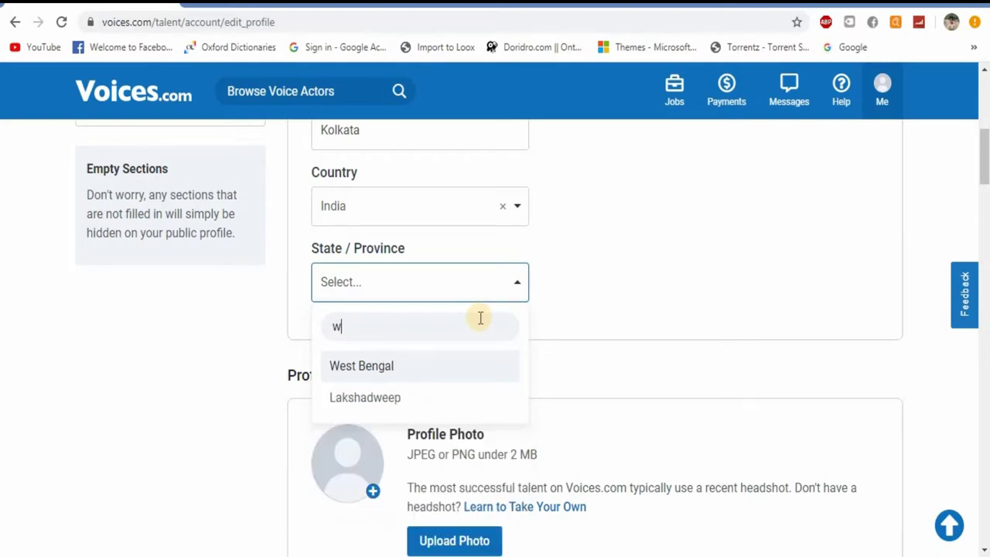
click(402, 365)
scroll(712, 271, down, 3)
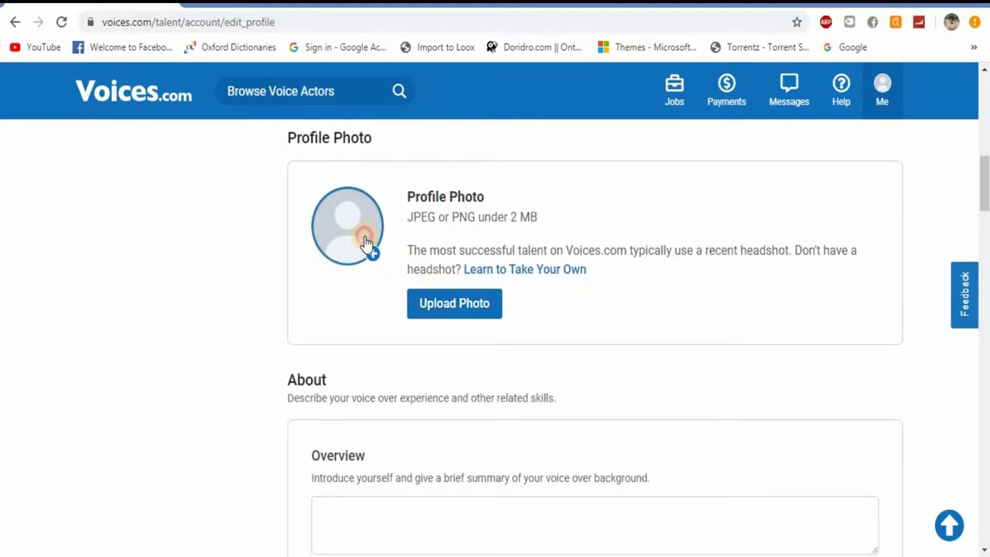
Upload a headshot image from the computer as the profile photo
click(364, 238)
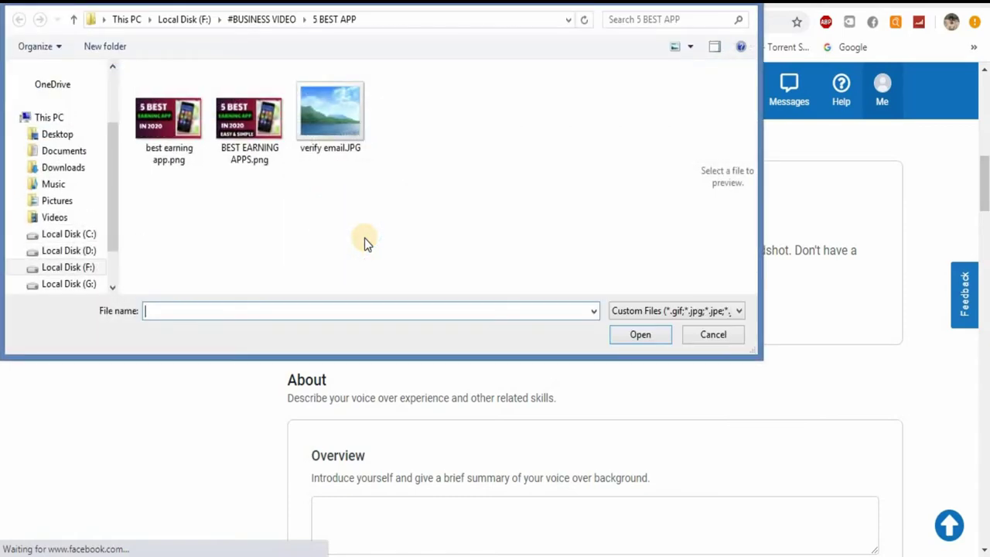
click(657, 331)
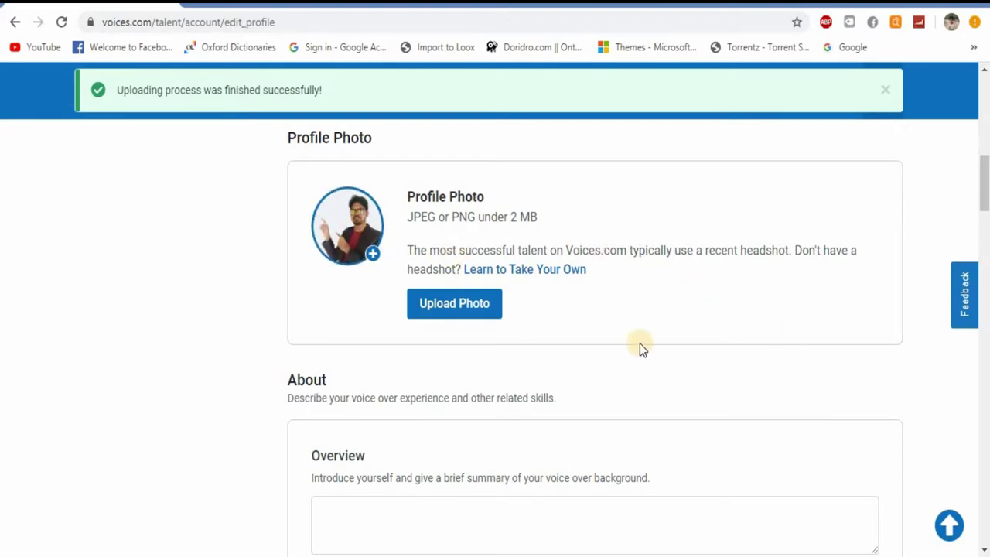
Fill in the About section's Overview with "By Profession I am an engineer and I would like to voice over."
scroll(688, 346, down, 2)
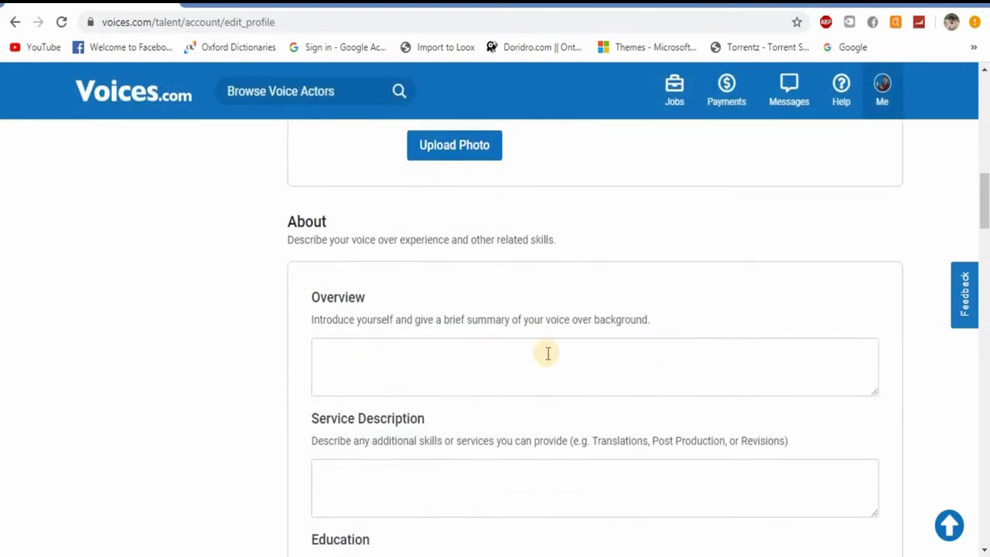
click(372, 348)
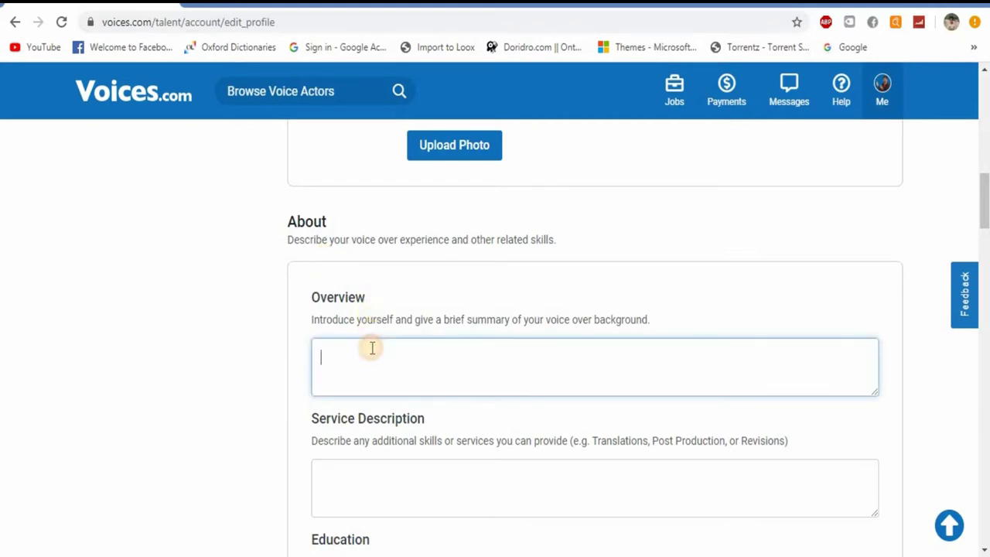
scroll(441, 365, up, 1)
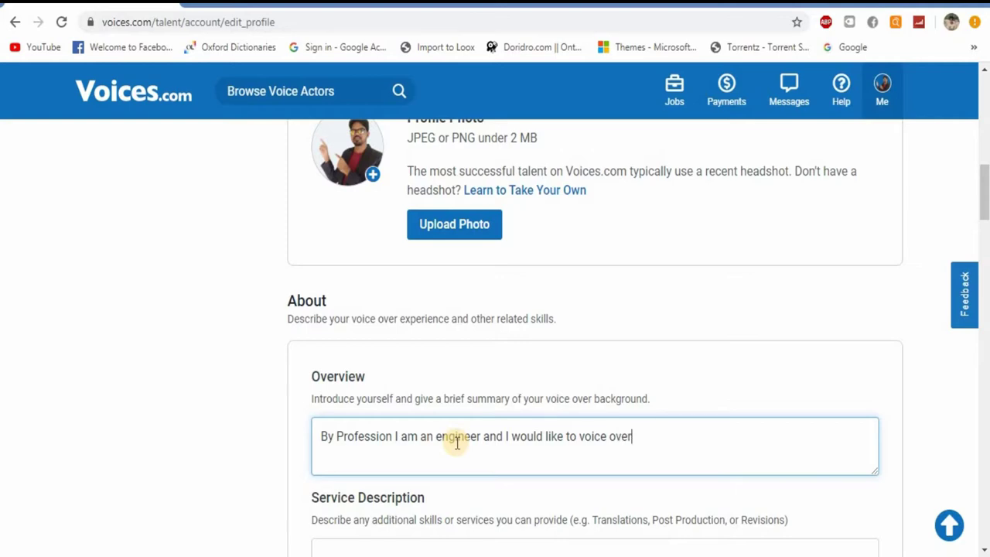
click(251, 411)
scroll(250, 414, down, 1)
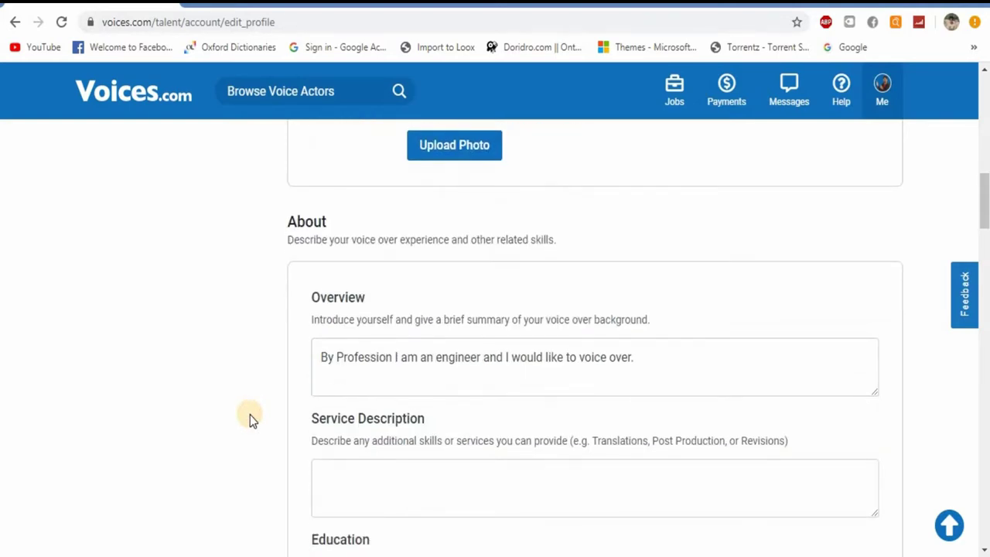
scroll(250, 415, down, 2)
click(422, 325)
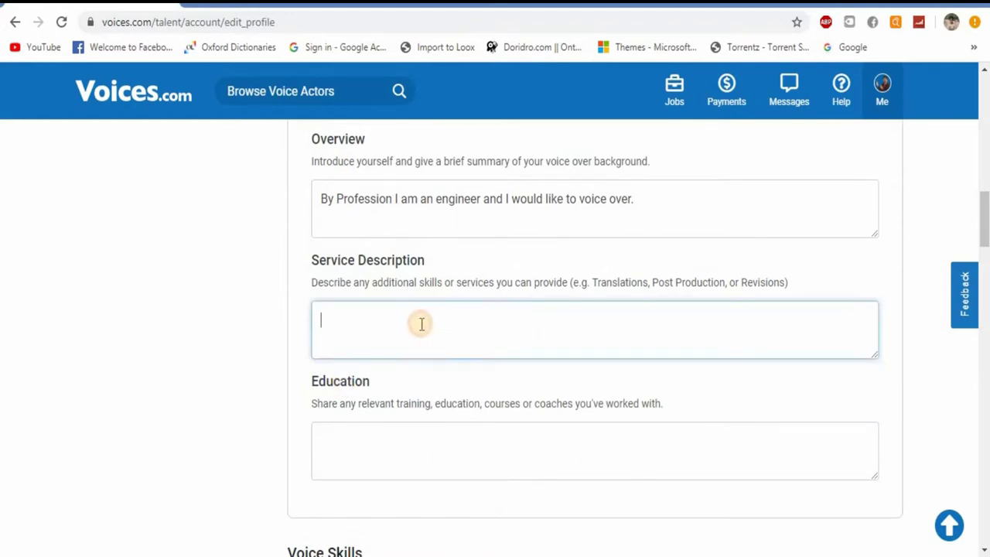
click(413, 449)
Set the required voice gender in the Voice Skills section to Male
scroll(436, 389, down, 3)
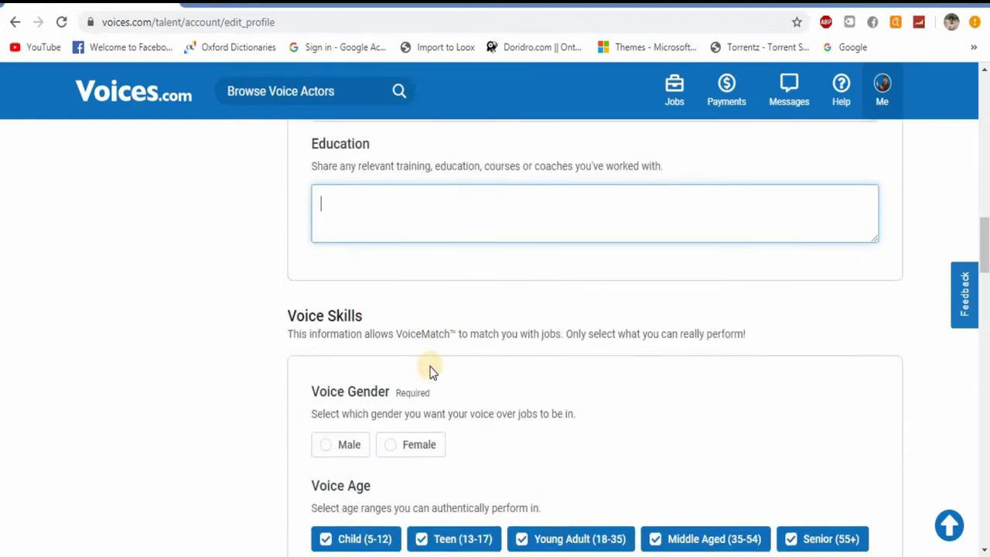
scroll(487, 340, down, 1)
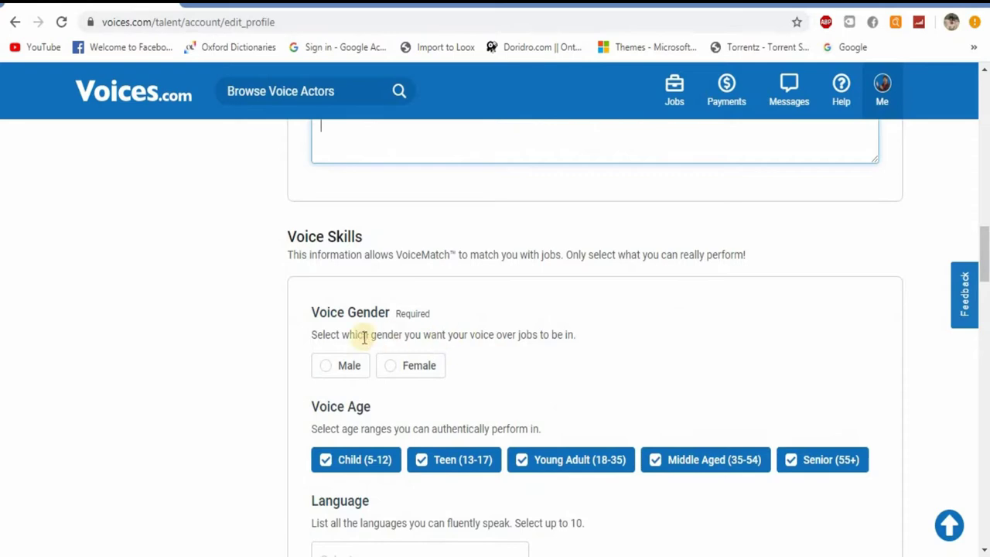
click(320, 367)
Deselect the Child, Teen, Middle Aged and Senior voice ages, keeping only Young Adult (18-35)
scroll(486, 344, down, 2)
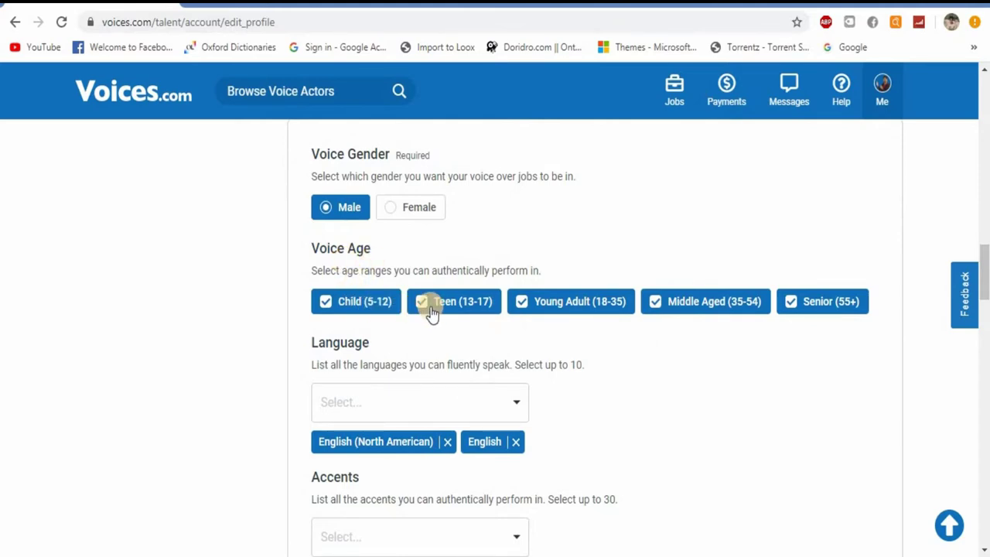
click(323, 304)
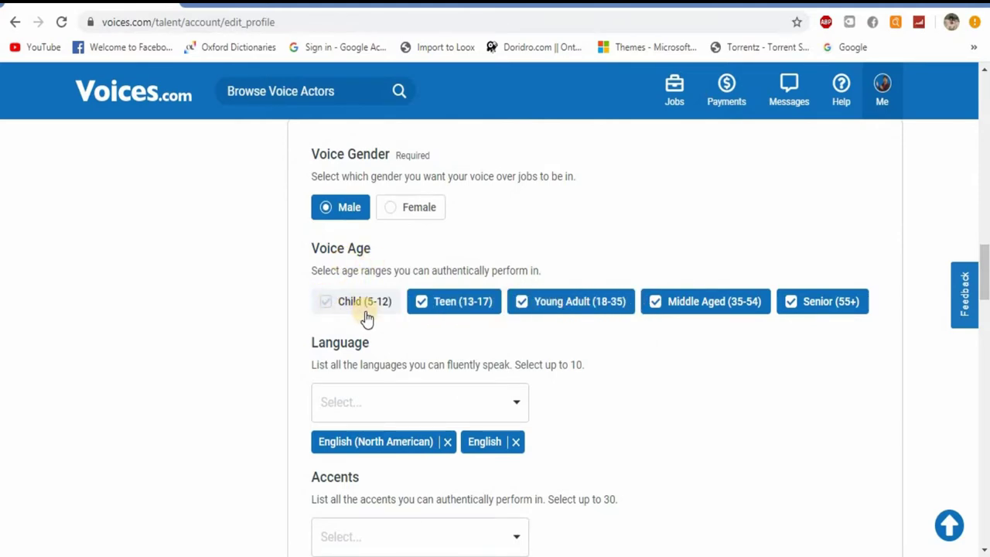
click(423, 307)
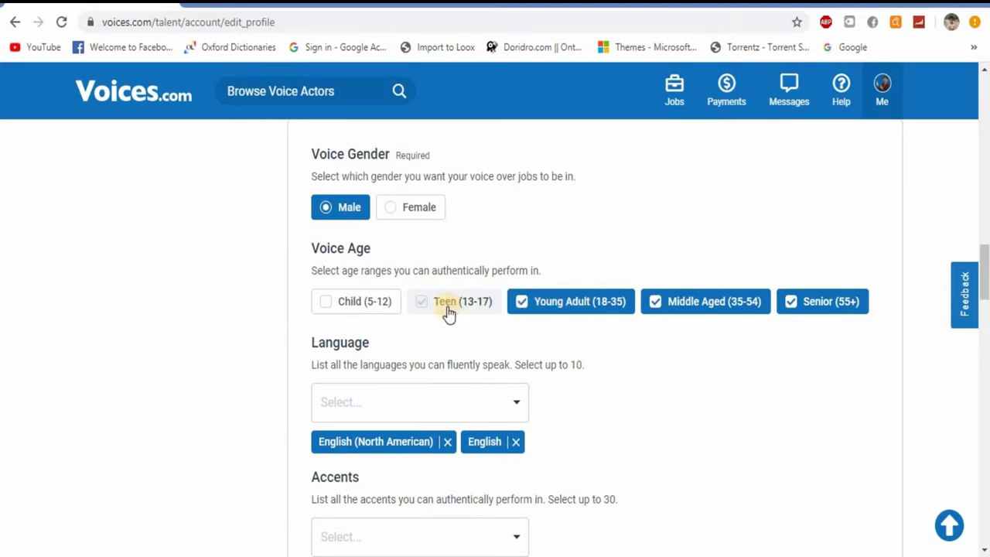
click(667, 301)
click(784, 306)
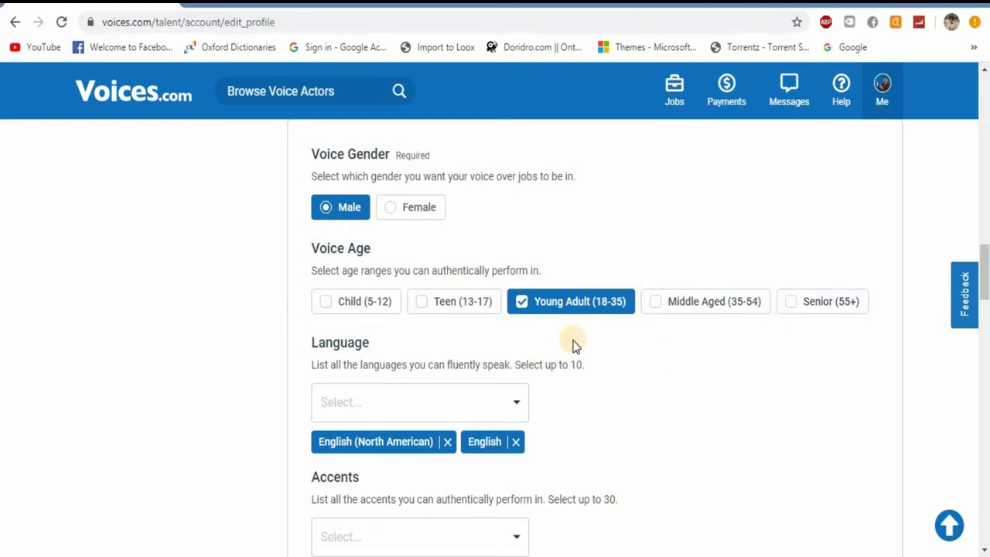
Add Hindi to the spoken languages and remove English (North American)
scroll(572, 346, down, 1)
click(515, 323)
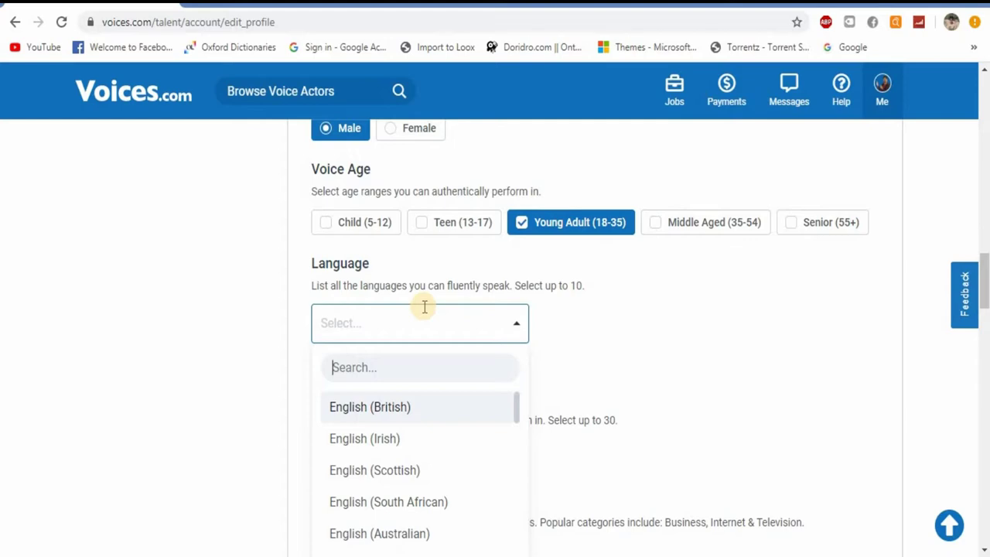
text(hindi)
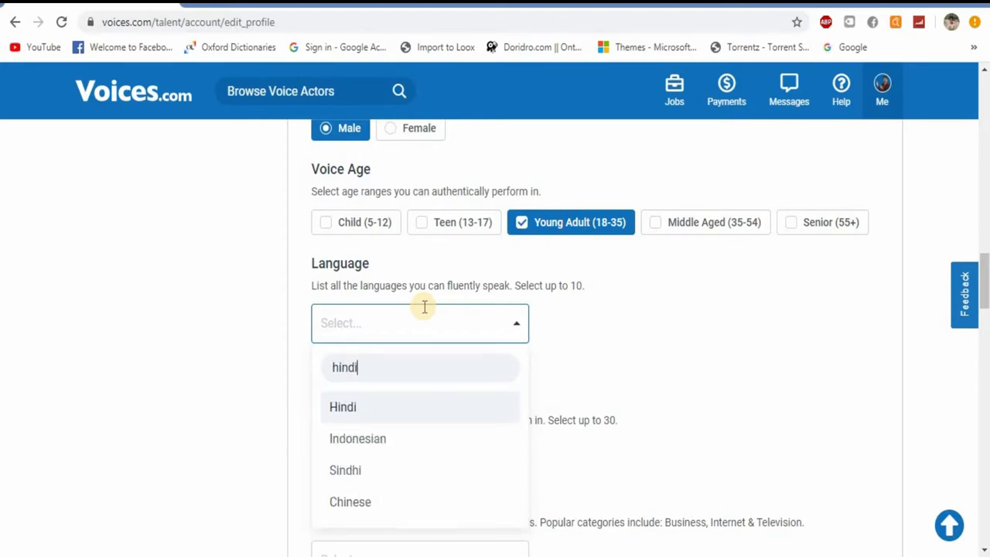
click(383, 412)
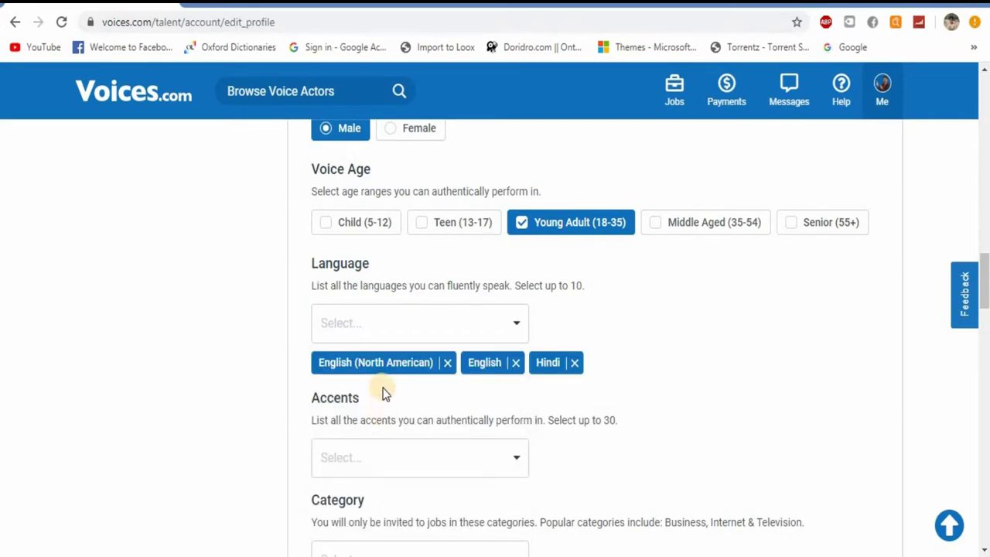
click(449, 363)
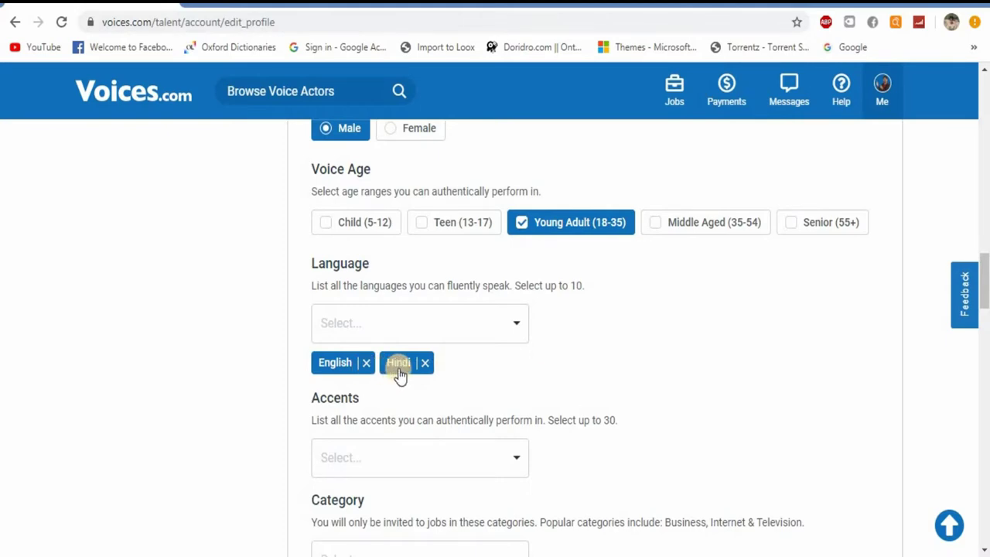
Search the language choices for "hindi" and add English (Indian) to the spoken languages
click(395, 323)
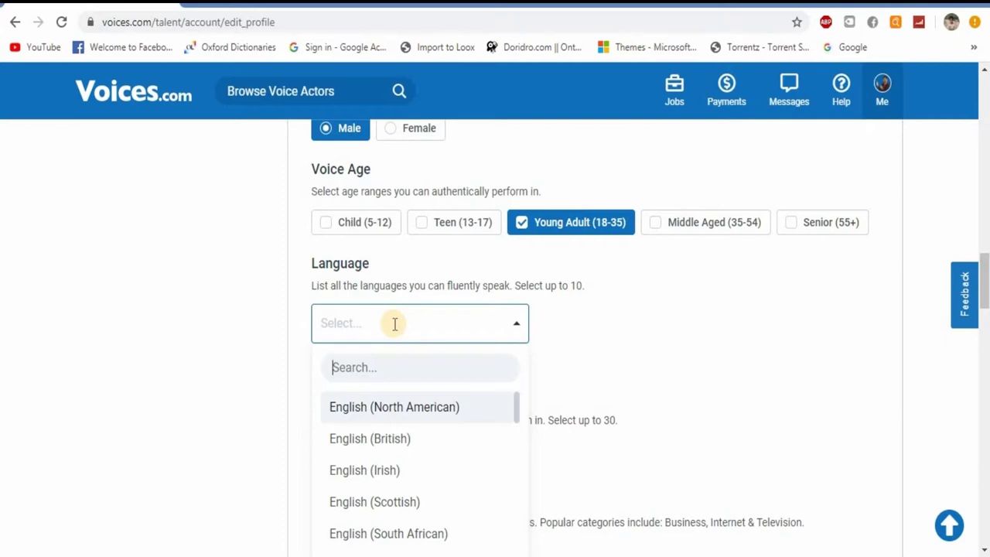
text(h)
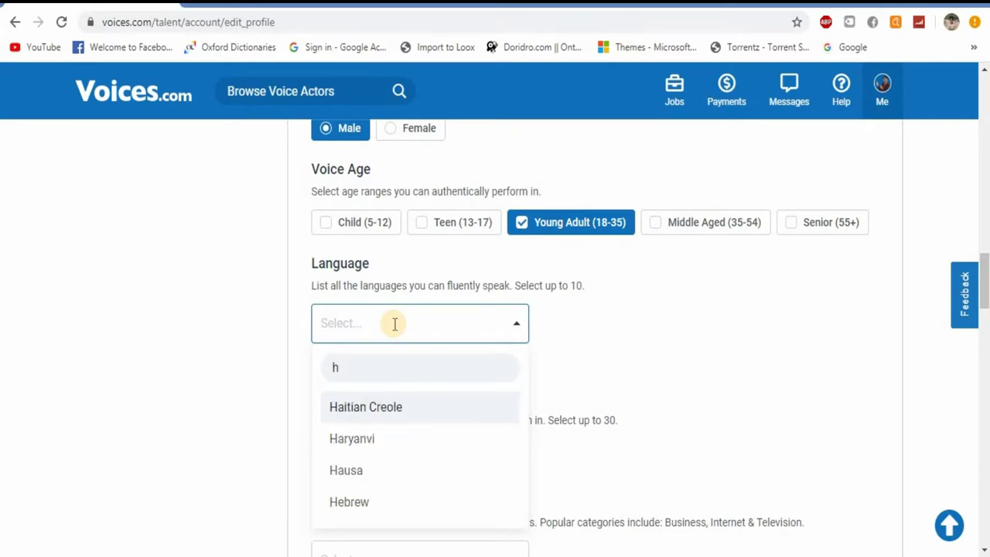
text(indi)
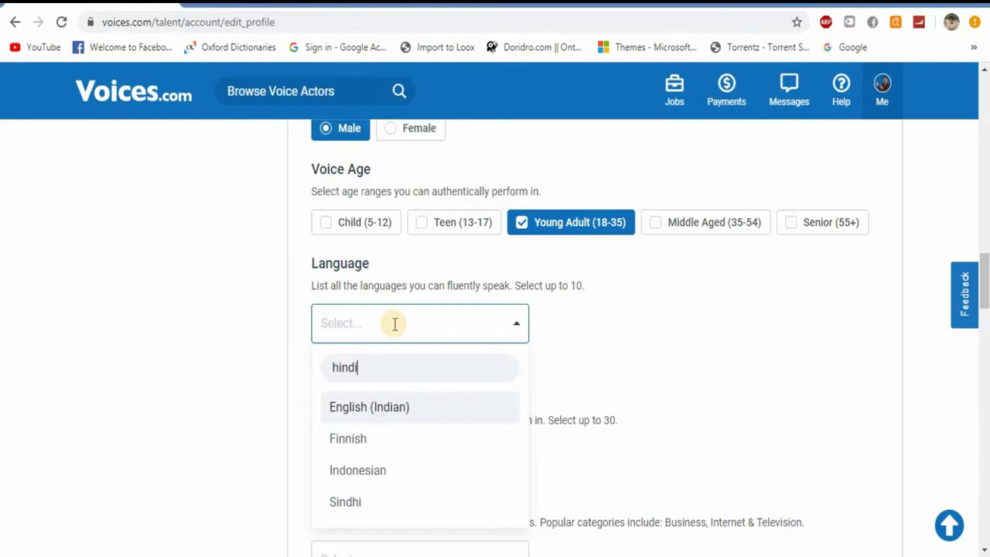
click(392, 407)
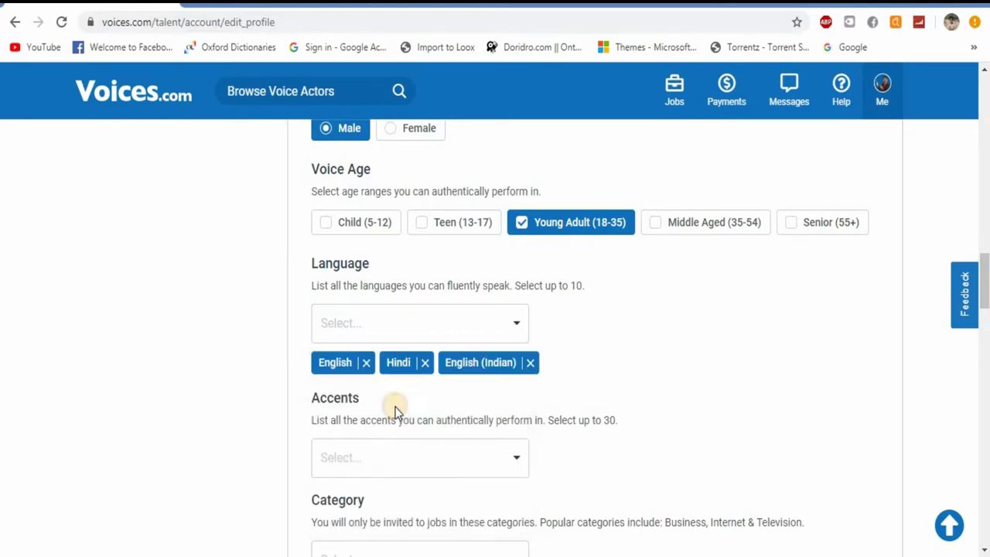
Add Punjabi and Tamil to the spoken languages in the Voice Skills section
click(397, 323)
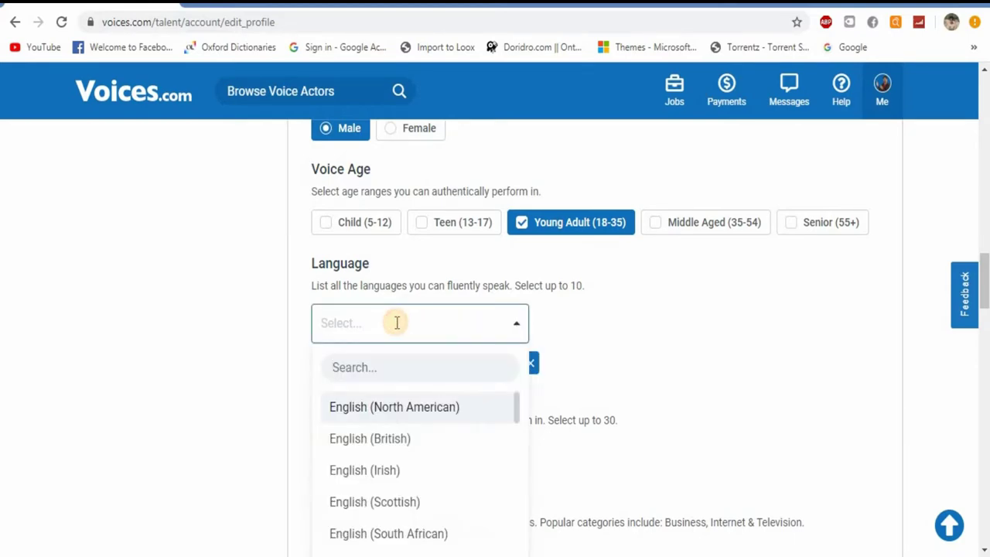
text(punja)
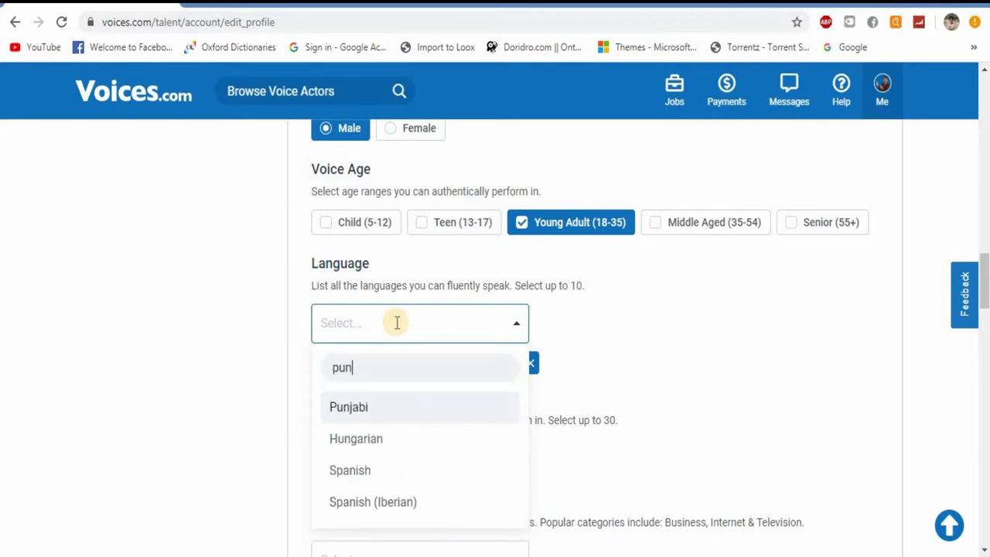
click(357, 410)
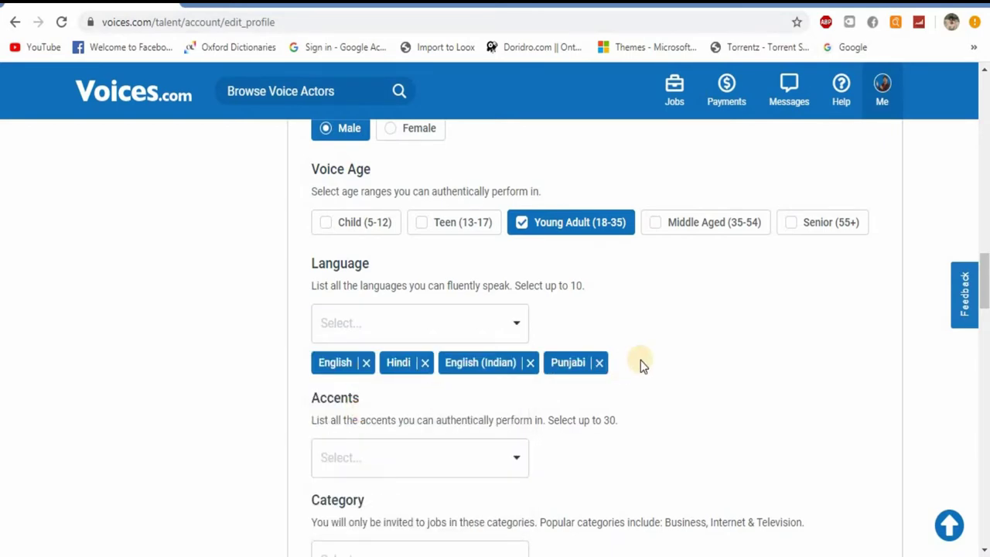
click(420, 325)
text(tamil)
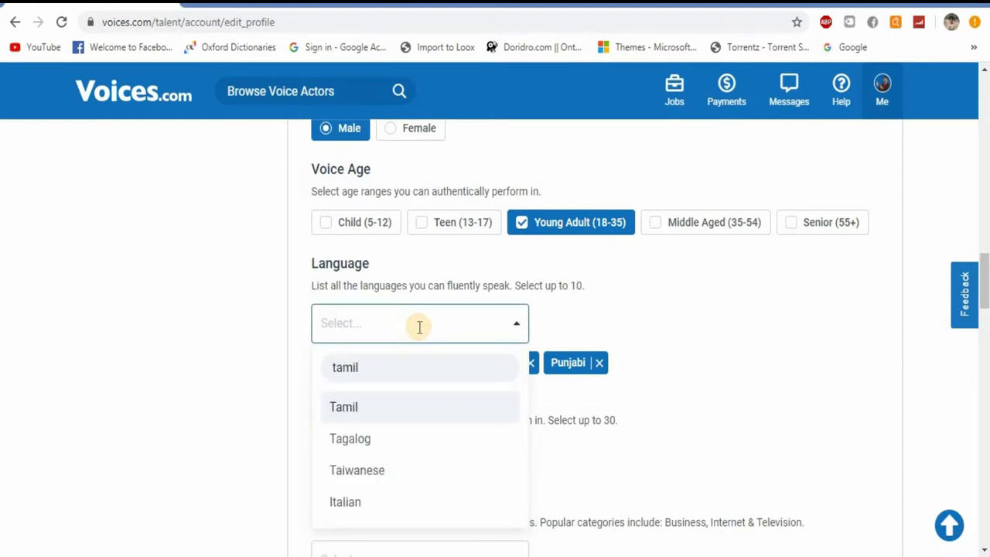
click(374, 407)
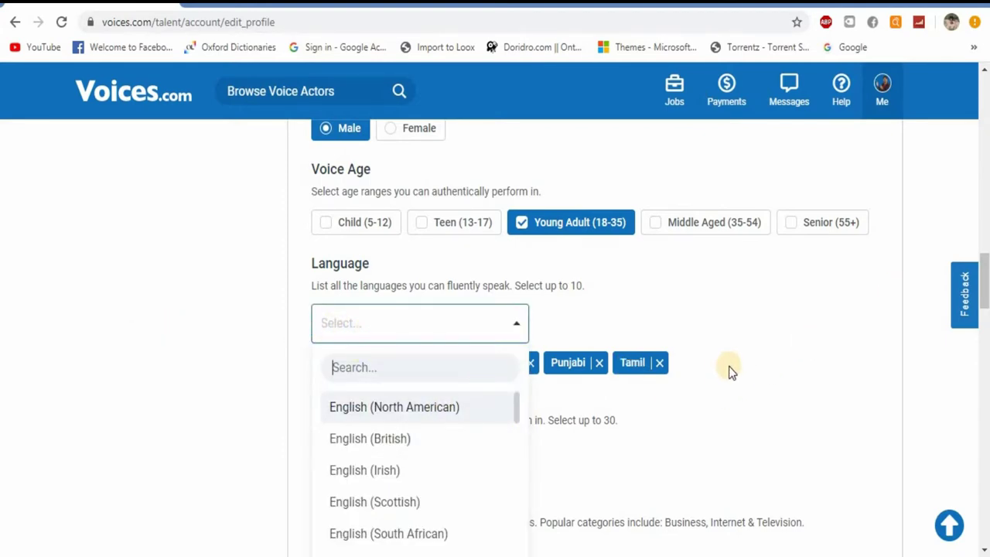
scroll(743, 325, down, 2)
click(678, 269)
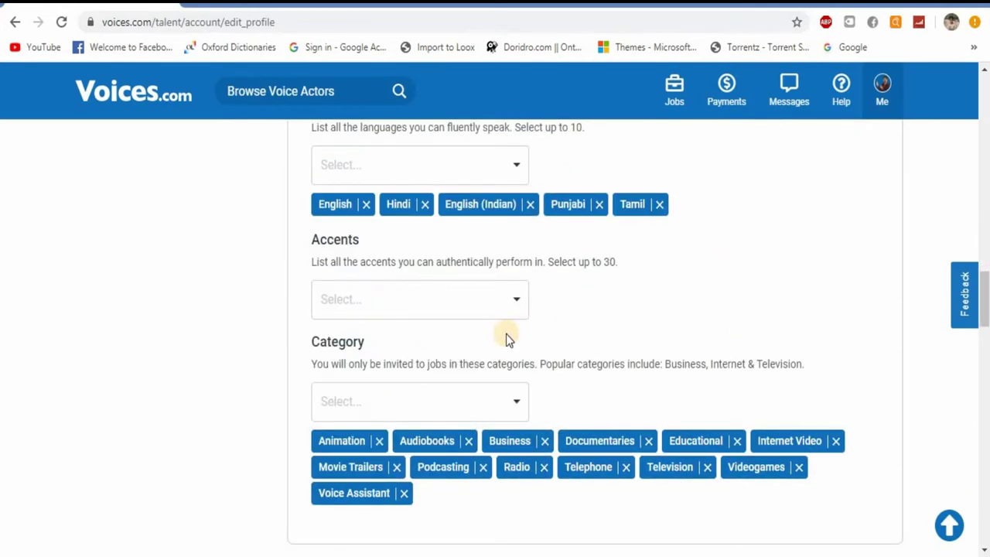
Add India (Hinglish) and India (Hindi) to the accents in the Voice Skills section
click(499, 303)
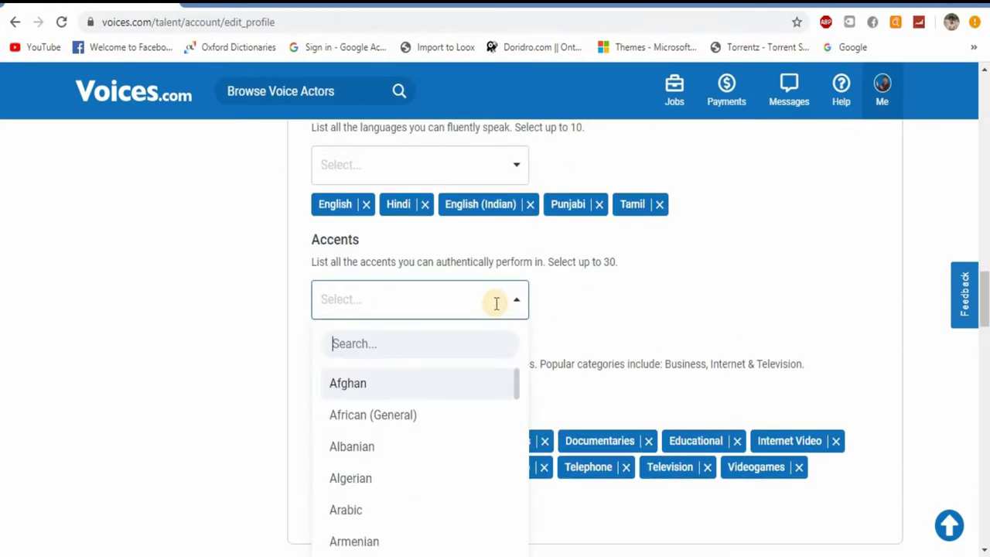
text(indi)
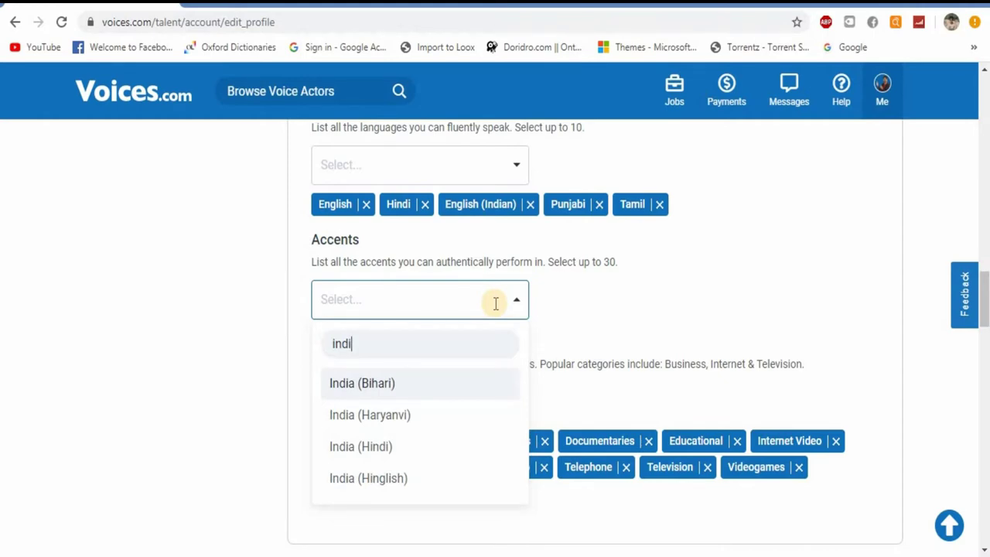
click(389, 480)
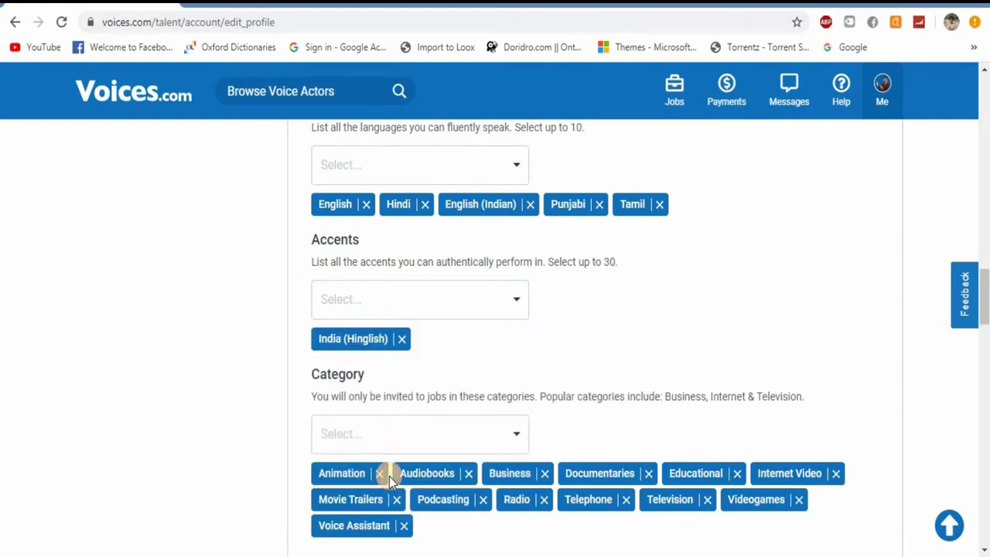
click(408, 293)
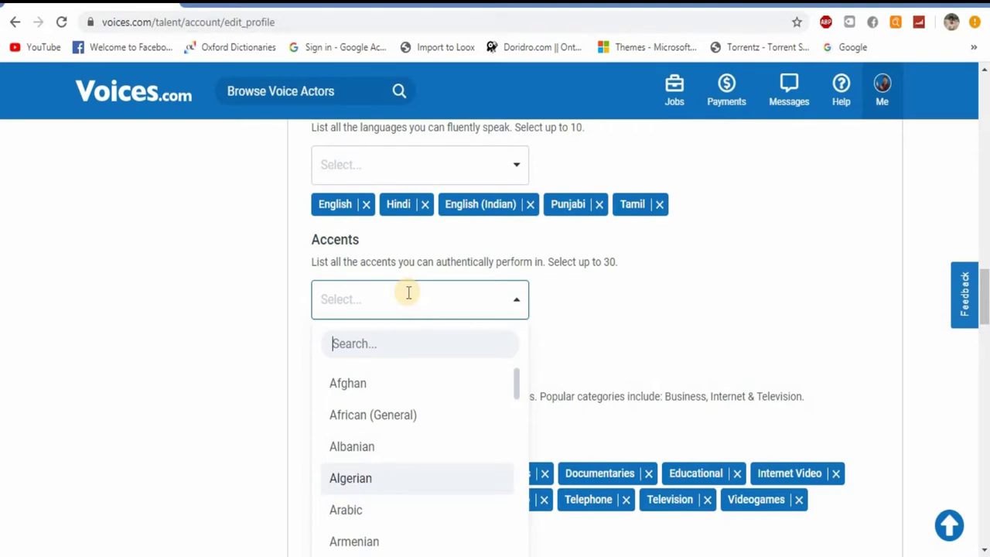
text(hindi)
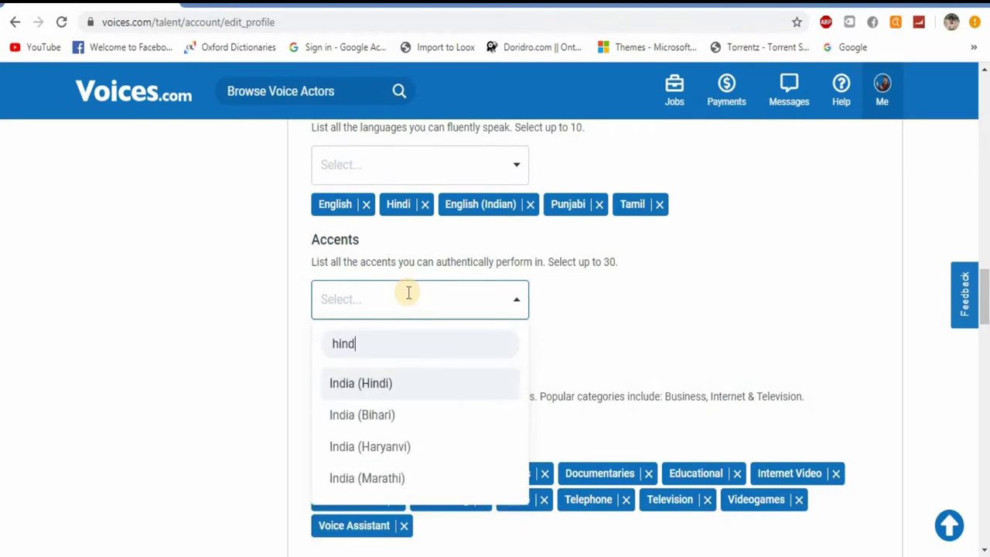
click(376, 382)
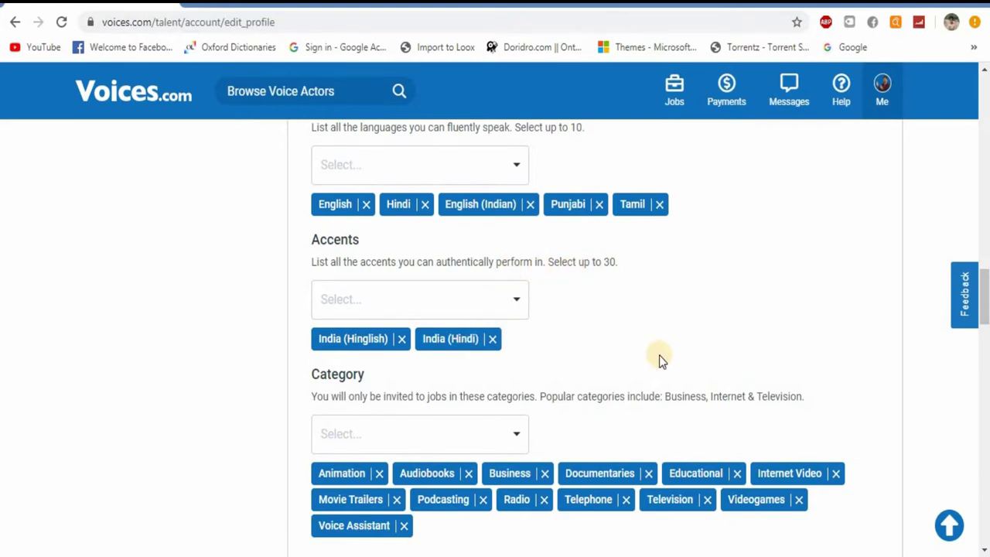
Open the Category choices in the Voice Skills section to check for additional job categories
scroll(464, 353, down, 1)
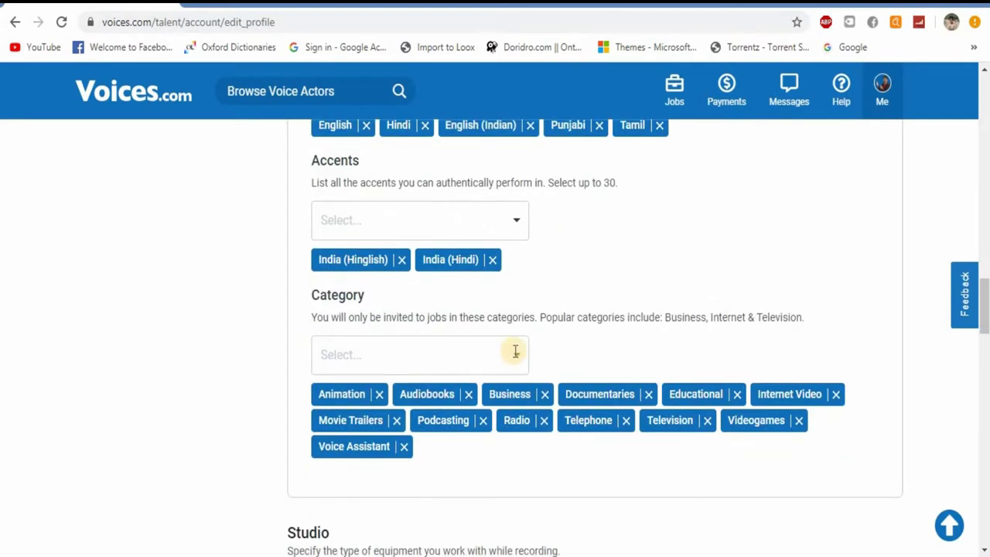
click(469, 370)
scroll(452, 347, down, 1)
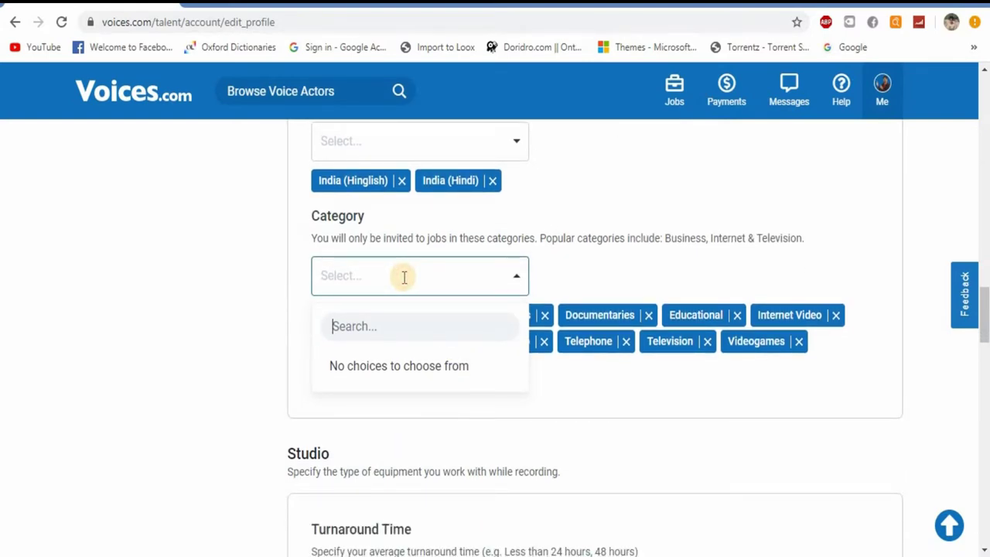
Search the categories for "audi" and cut the selected categories back to Animation, Audiobooks, Business and Documentaries
text(audi)
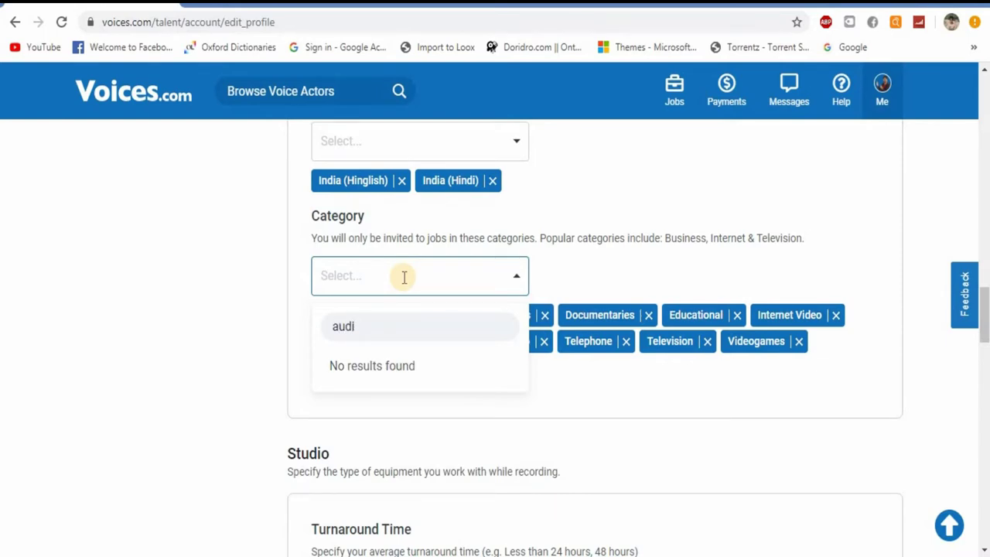
key(BackSpace)
key(BackSpace)
key(BackSpace)
key(BackSpace)
key(BackSpace)
key(BackSpace)
key(BackSpace)
key(BackSpace)
key(BackSpace)
key(BackSpace)
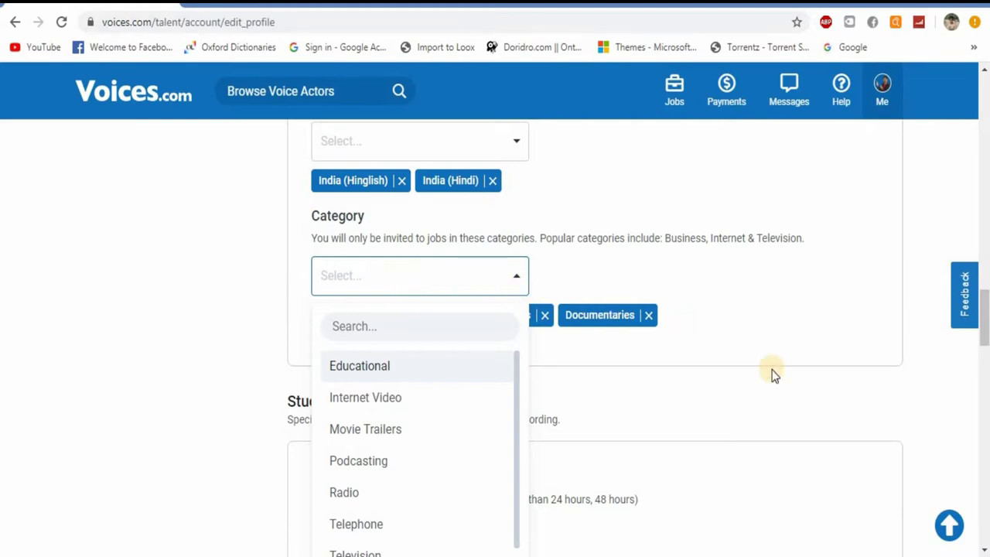
click(773, 374)
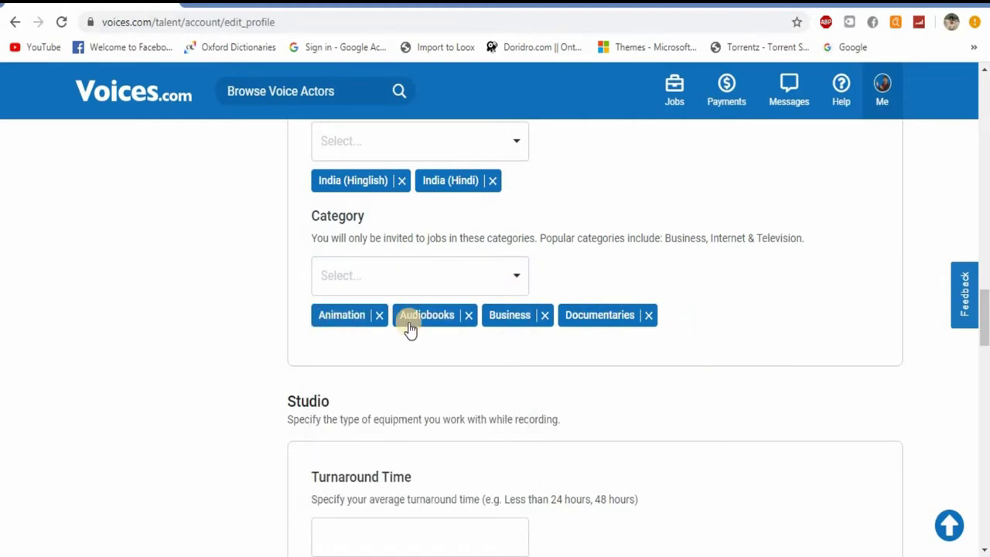
click(430, 270)
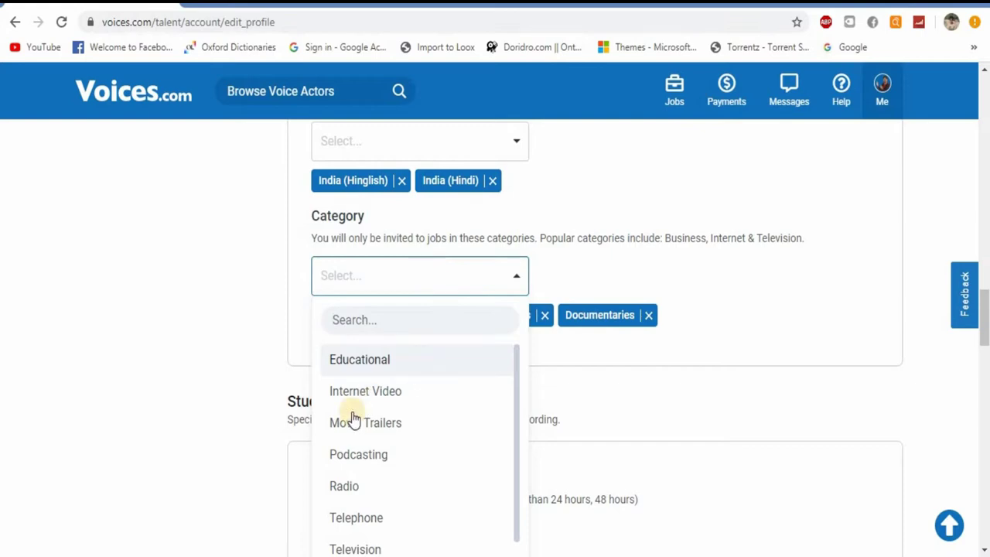
click(735, 339)
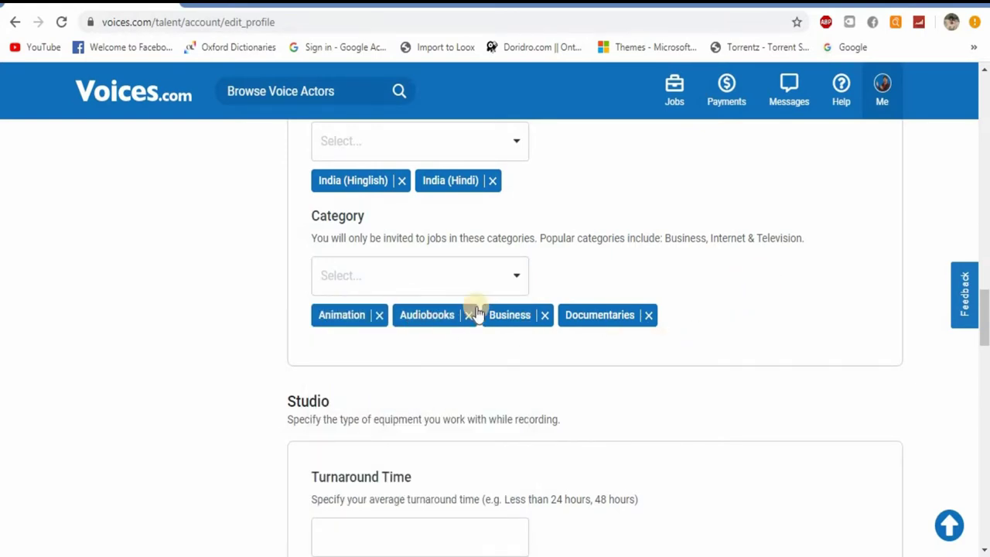
Enter Boya Mic as the microphone and Audacity as the computer software in the Studio section
scroll(665, 294, down, 6)
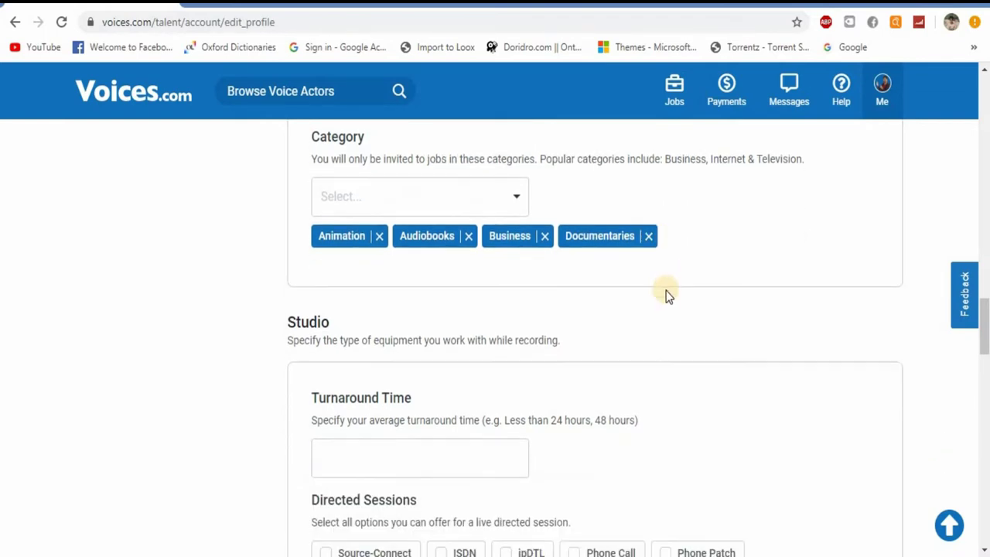
click(369, 297)
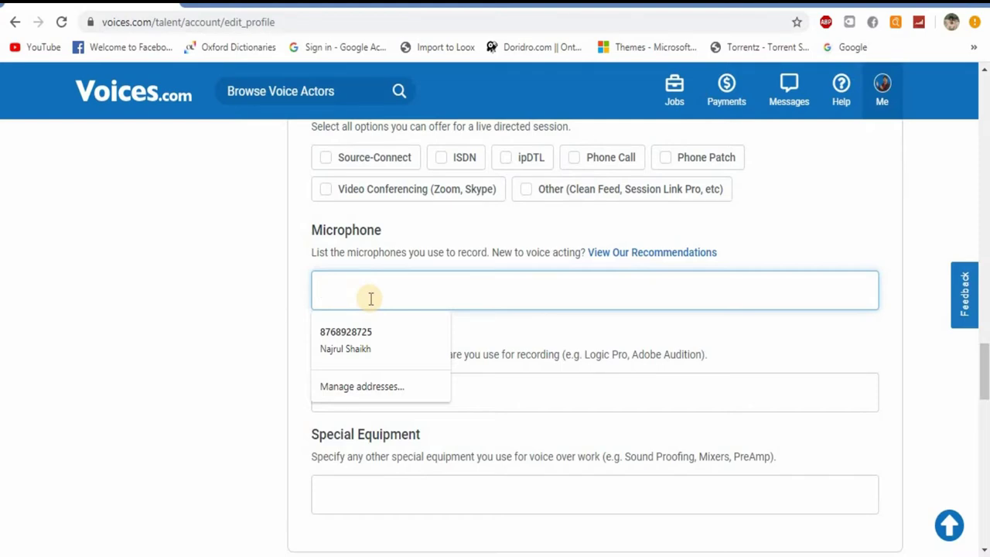
text(Boya Mic)
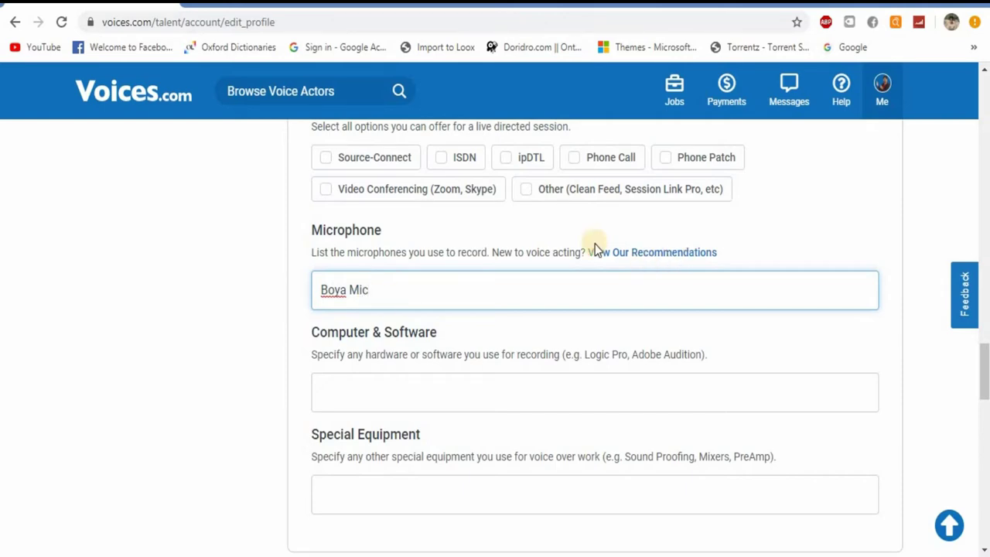
click(242, 369)
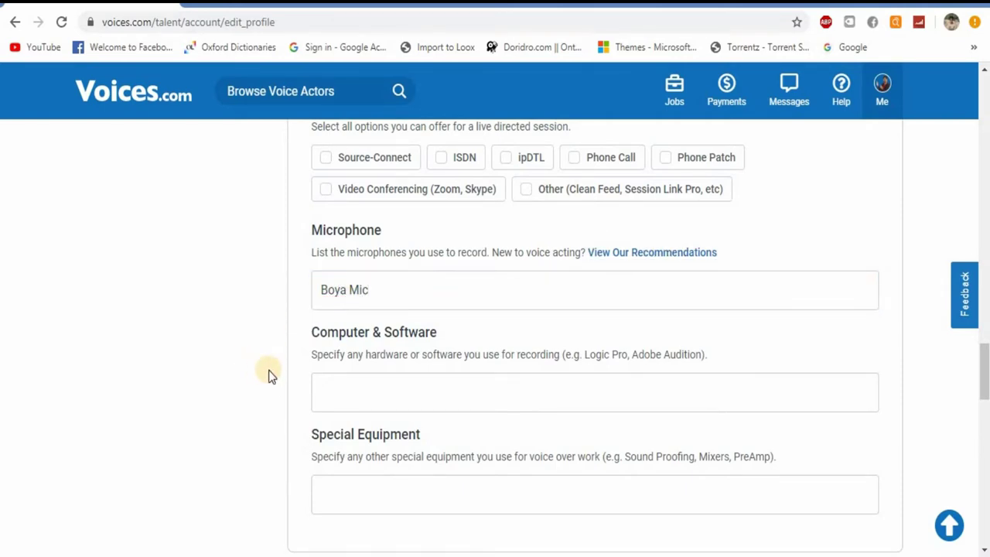
click(319, 383)
text(Audacity)
click(915, 434)
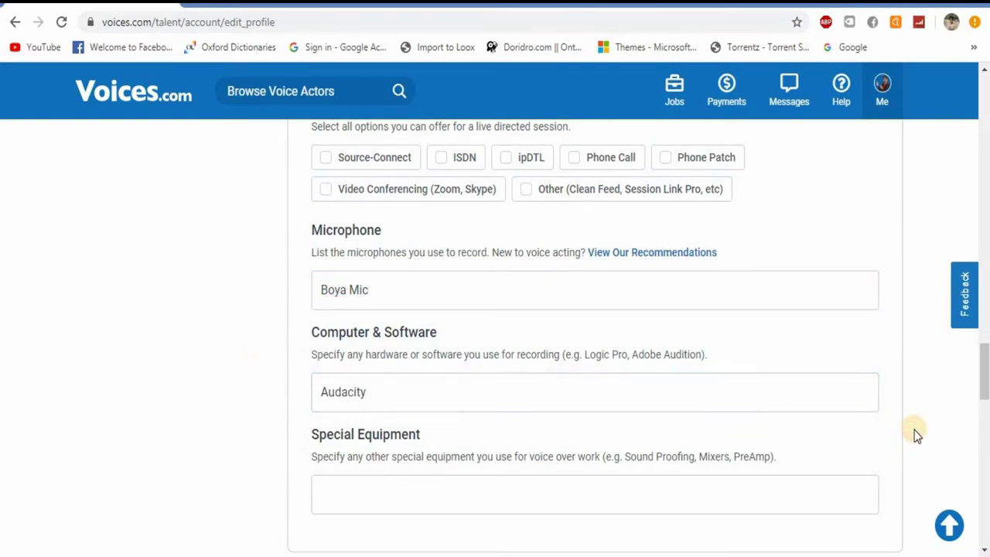
Set Paid Experience in the Experience section to "No, I have not been paid"
scroll(915, 434, down, 1)
scroll(915, 433, down, 2)
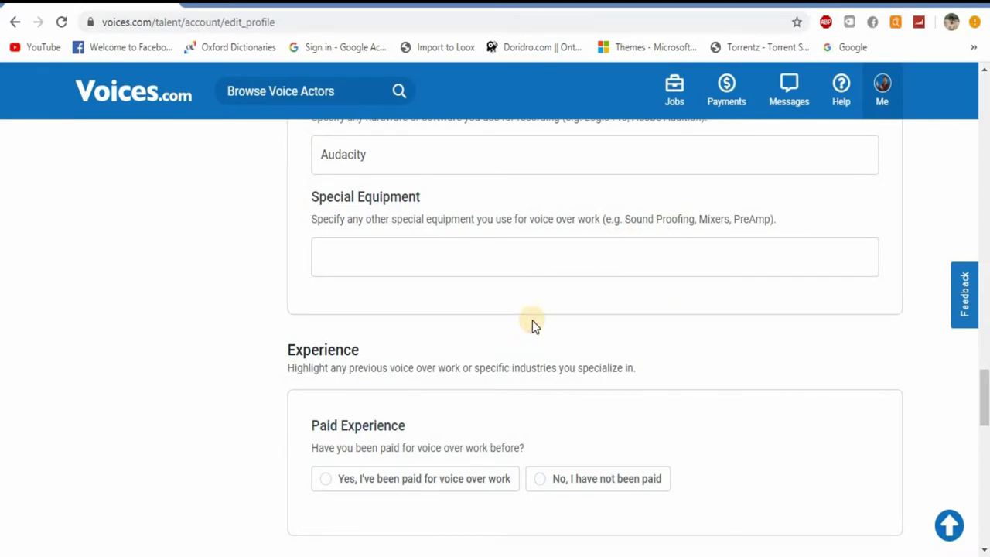
scroll(530, 325, down, 2)
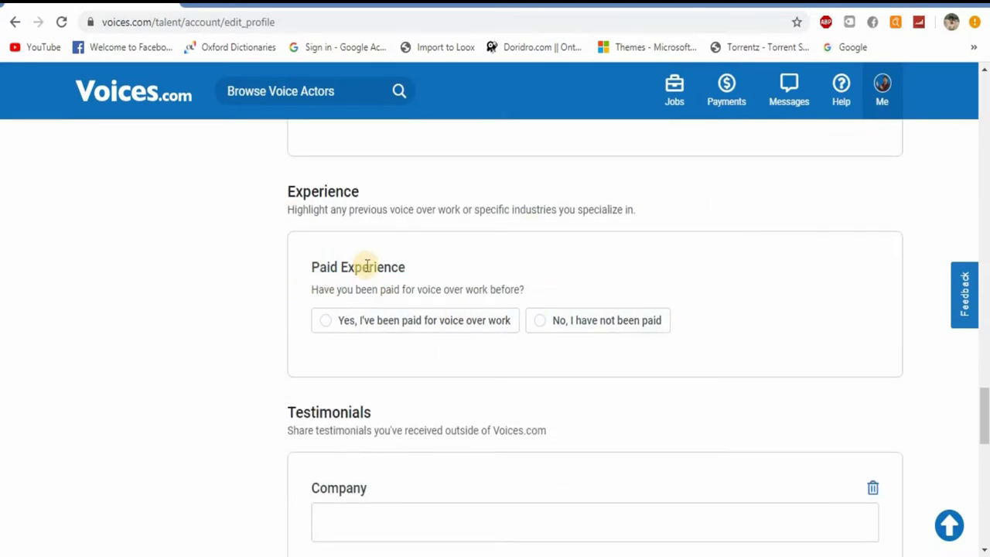
click(540, 325)
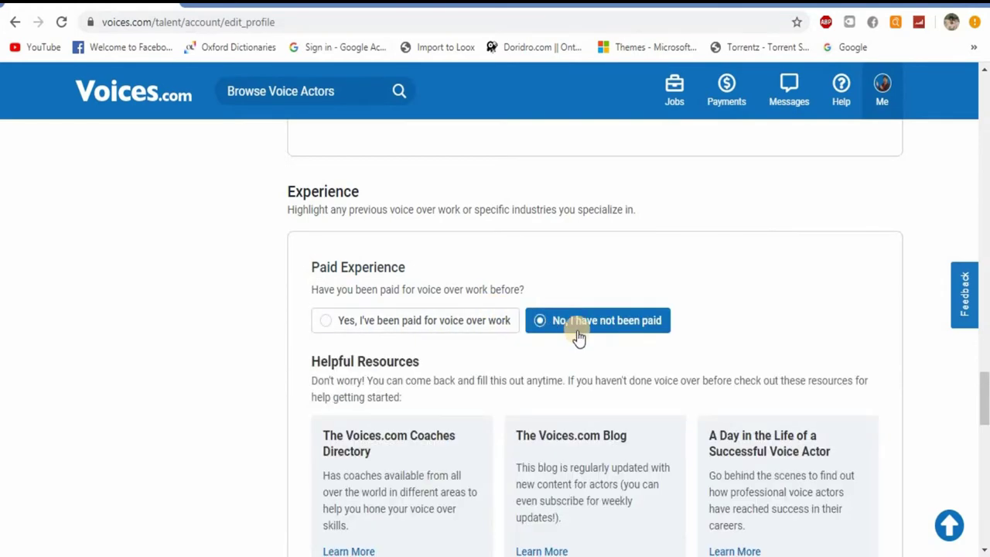
Leave the Testimonials section empty, save the profile and continue to the Demos page
scroll(573, 333, down, 1)
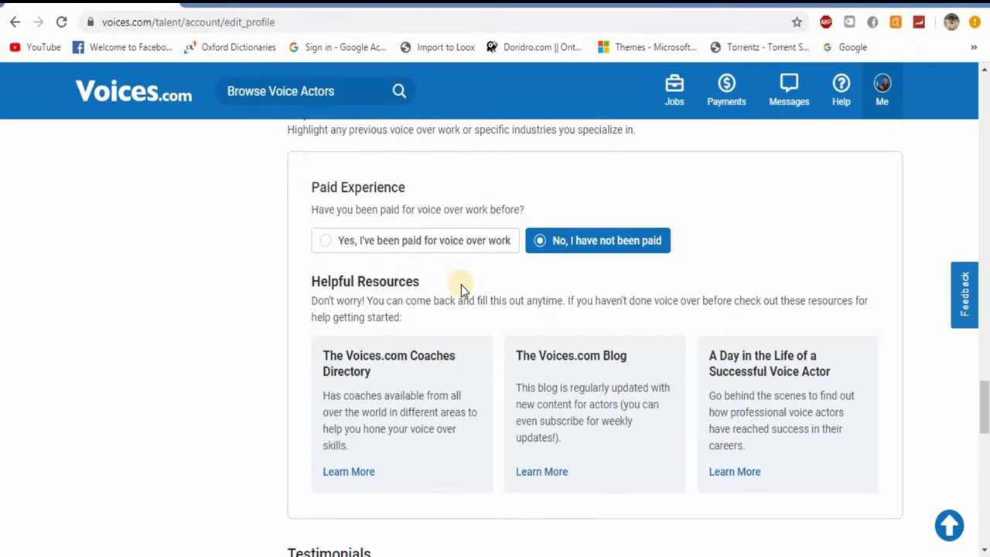
scroll(461, 287, down, 1)
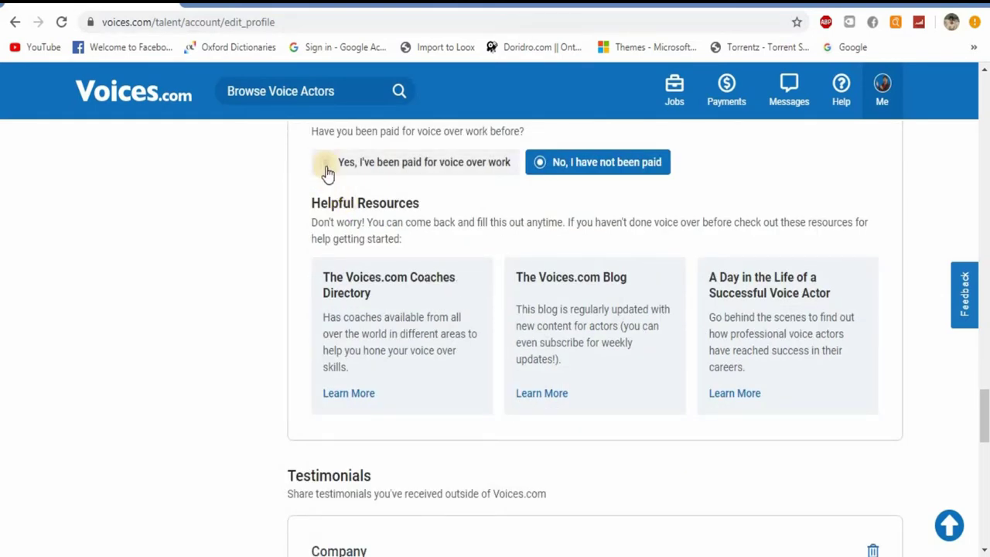
scroll(433, 272, down, 2)
scroll(433, 273, down, 1)
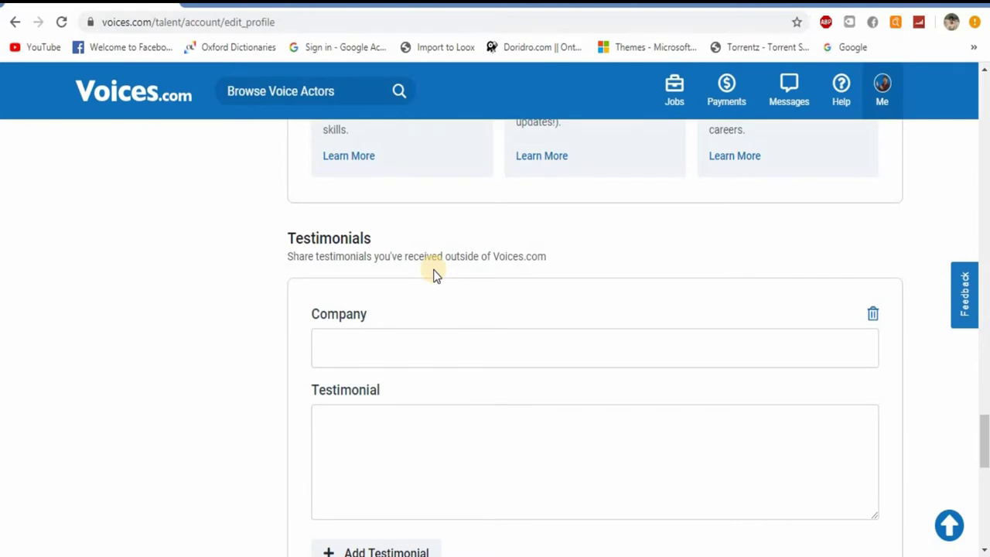
scroll(418, 273, down, 1)
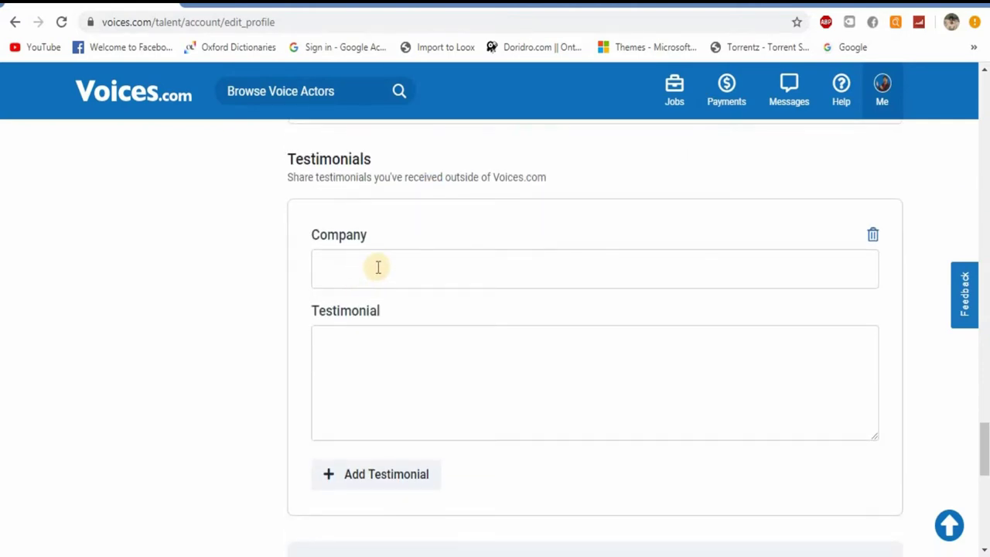
scroll(371, 348, down, 3)
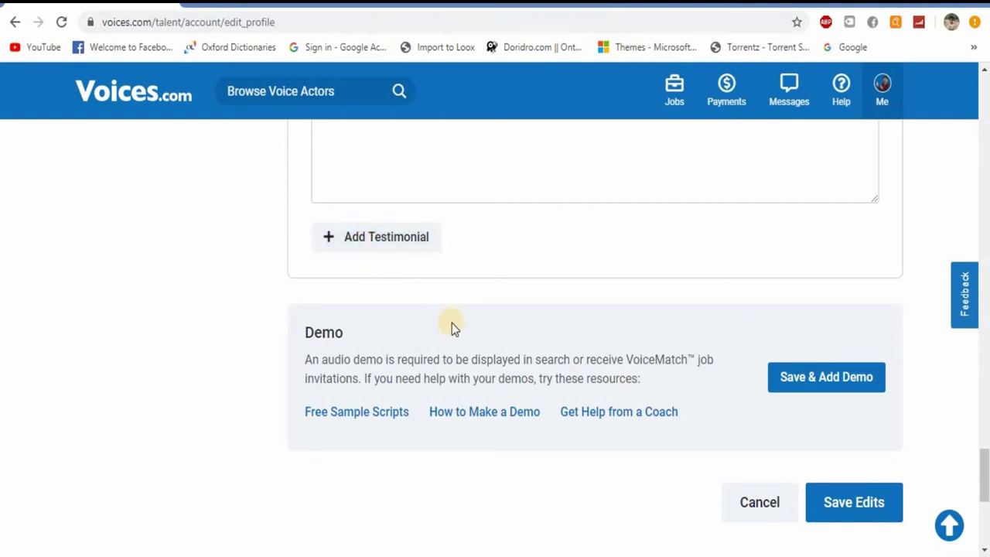
scroll(457, 332, down, 1)
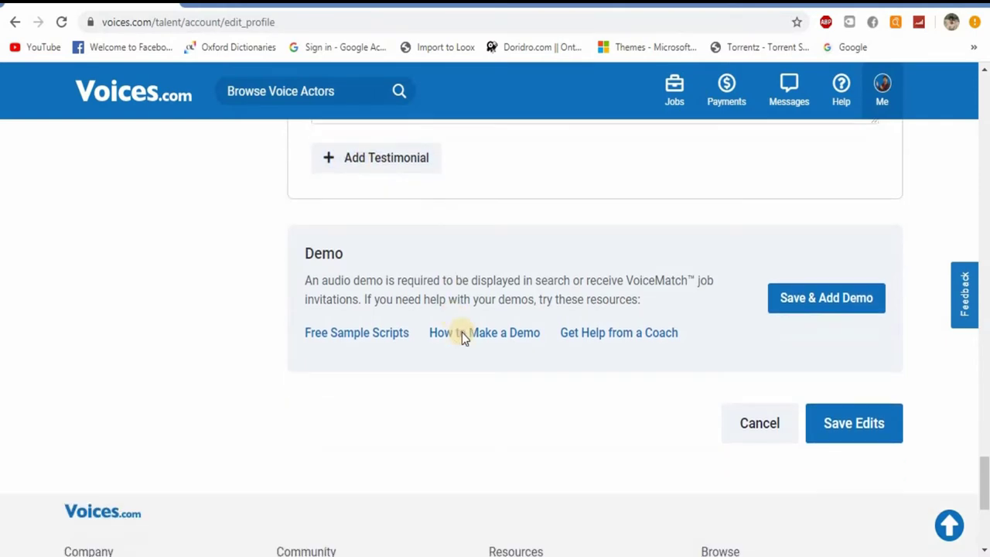
click(811, 300)
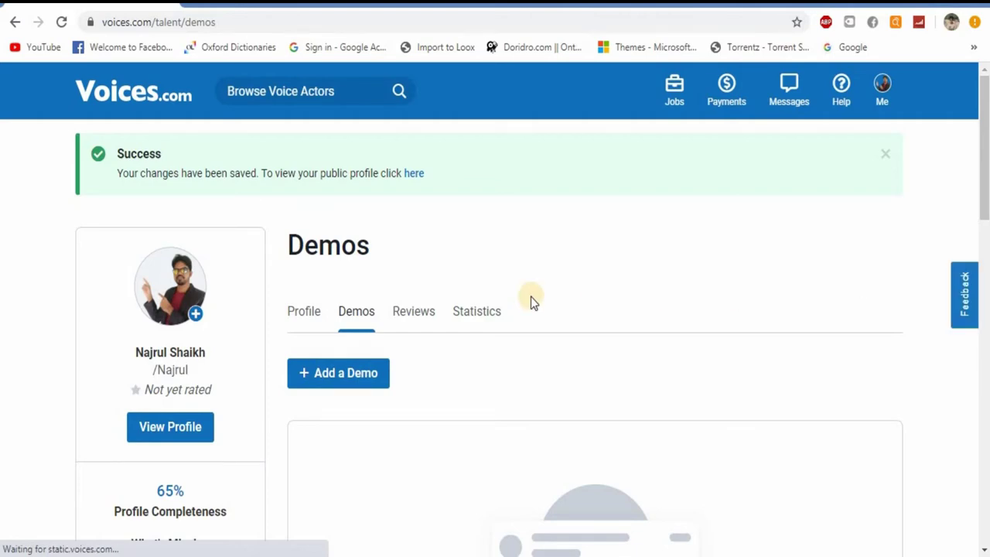
Look over the Demos page and its upload option without adding a demo, and return to the profile editing page
scroll(530, 300, down, 2)
scroll(531, 298, down, 1)
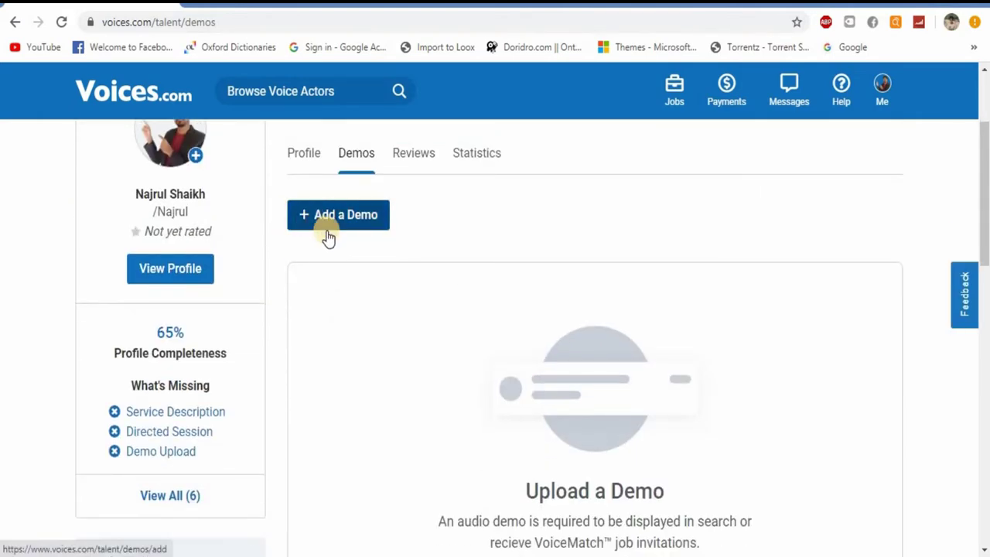
scroll(340, 292, down, 1)
scroll(338, 289, down, 2)
scroll(840, 268, up, 5)
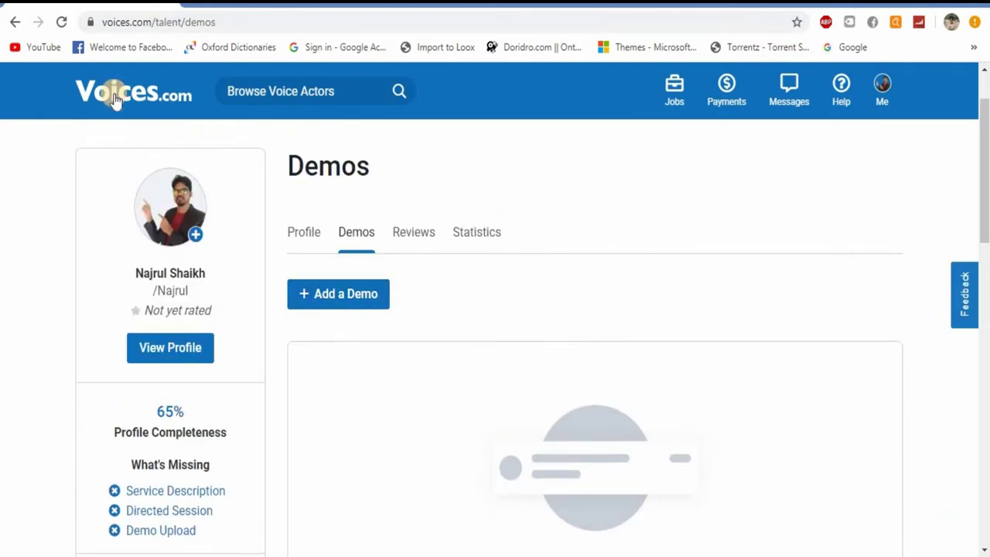
click(16, 22)
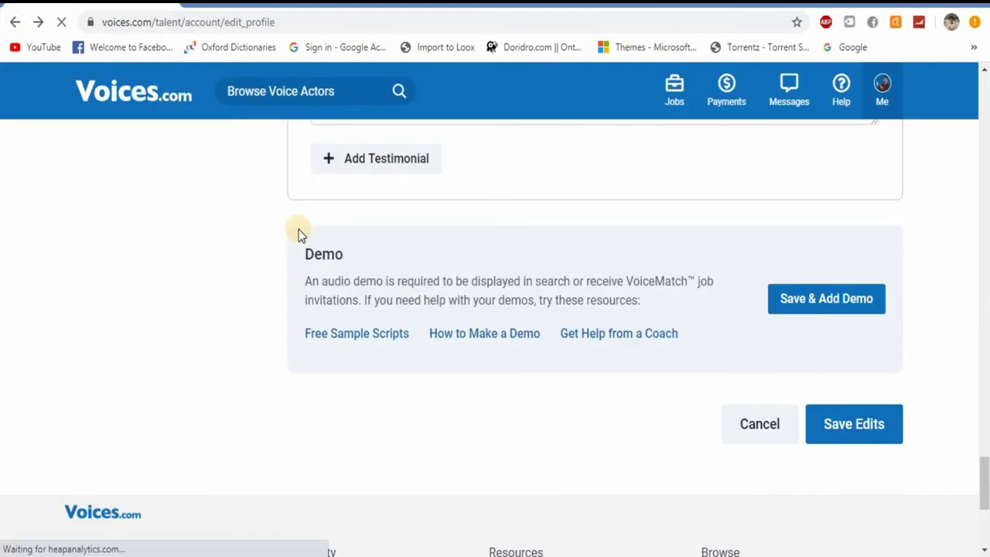
Save the profile edits and review the reloaded profile page with its completeness summary
scroll(792, 427, down, 2)
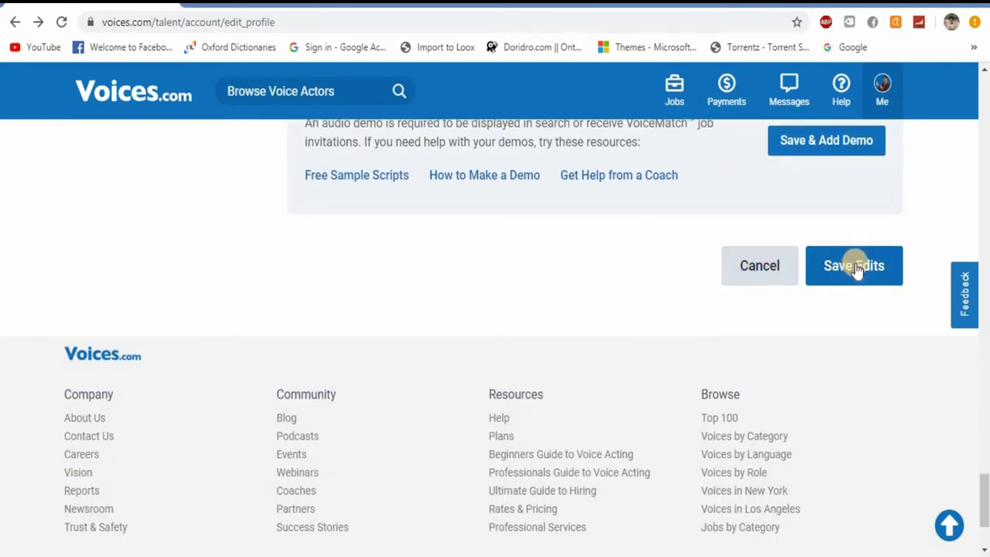
click(854, 267)
scroll(787, 325, down, 1)
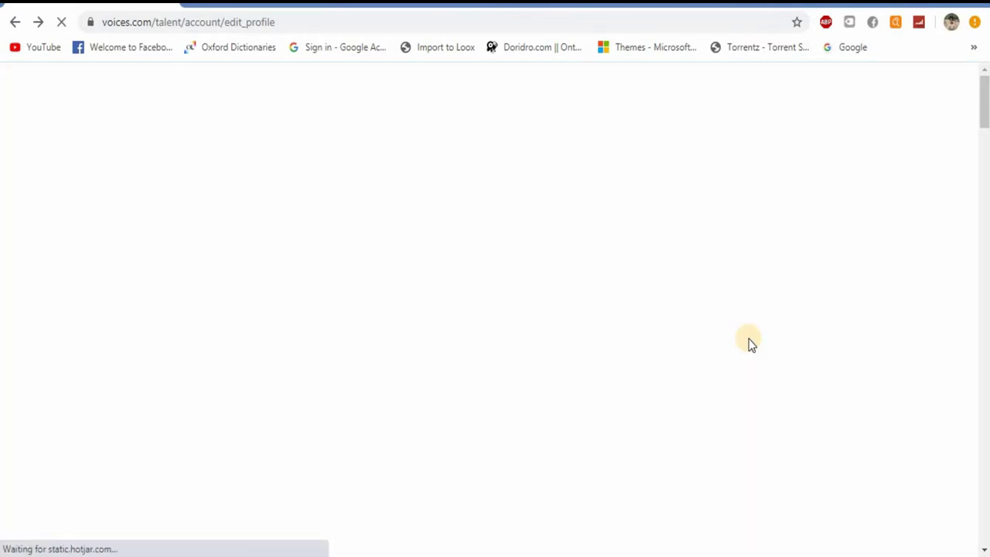
scroll(627, 286, down, 2)
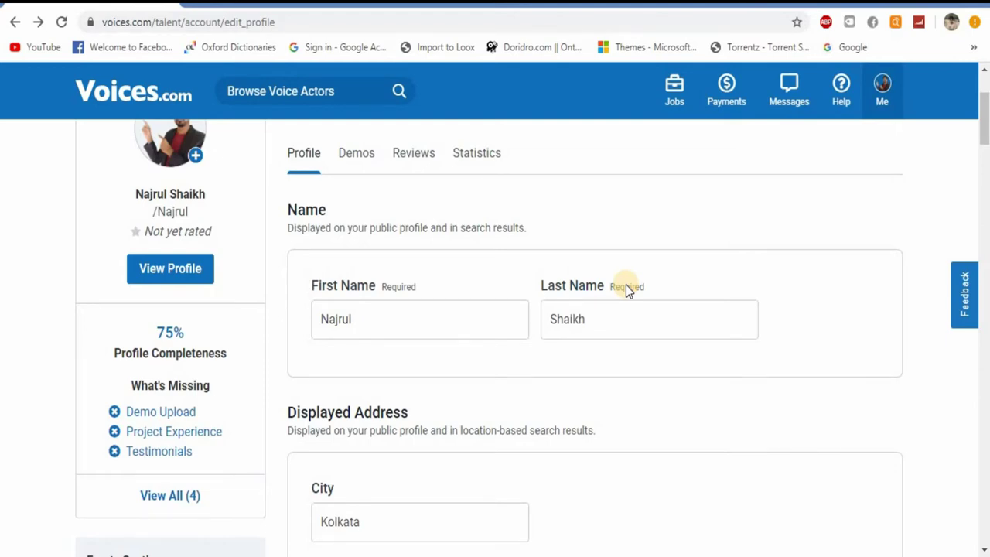
scroll(626, 285, up, 2)
Go to the account home page, open the matched hiring jobs and look through the list
click(149, 107)
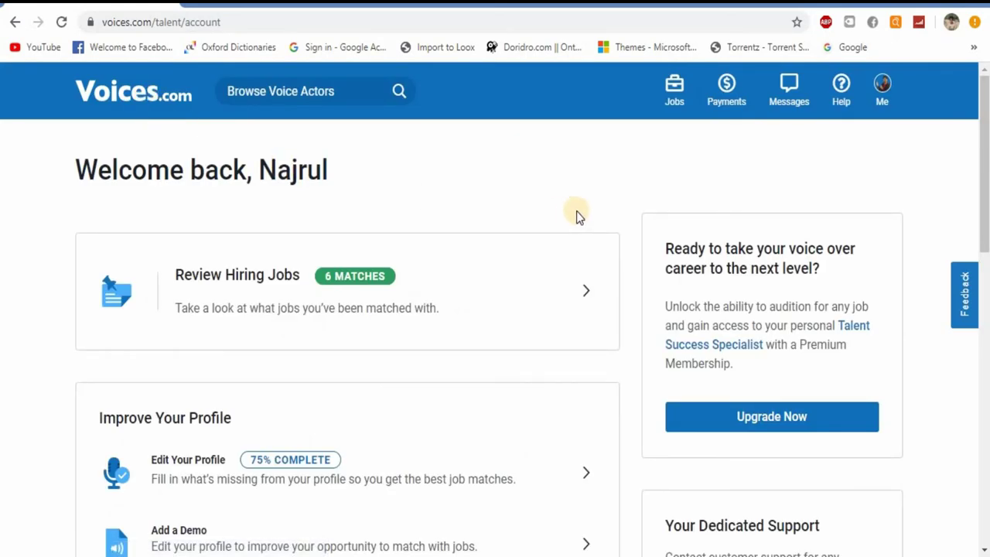
click(379, 303)
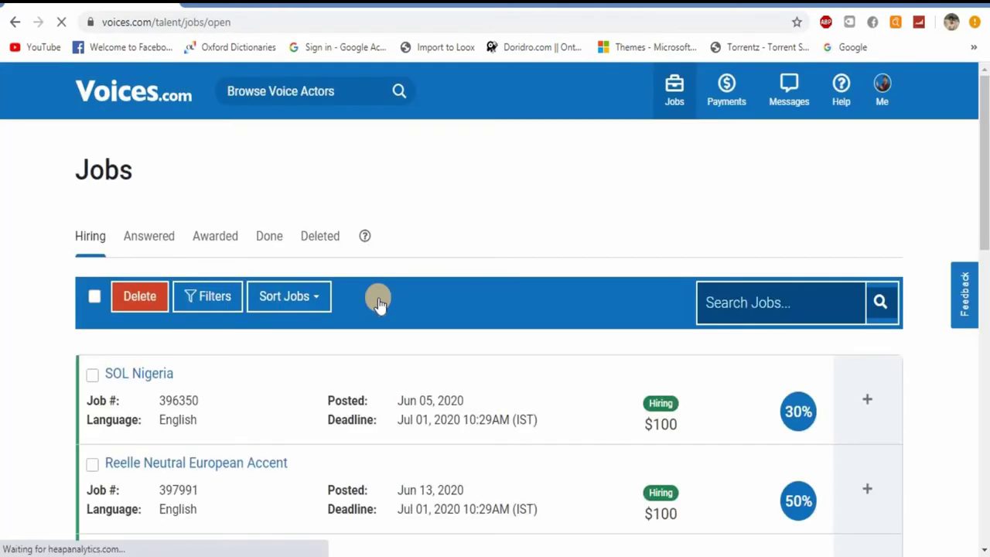
scroll(473, 190, down, 1)
scroll(471, 185, down, 2)
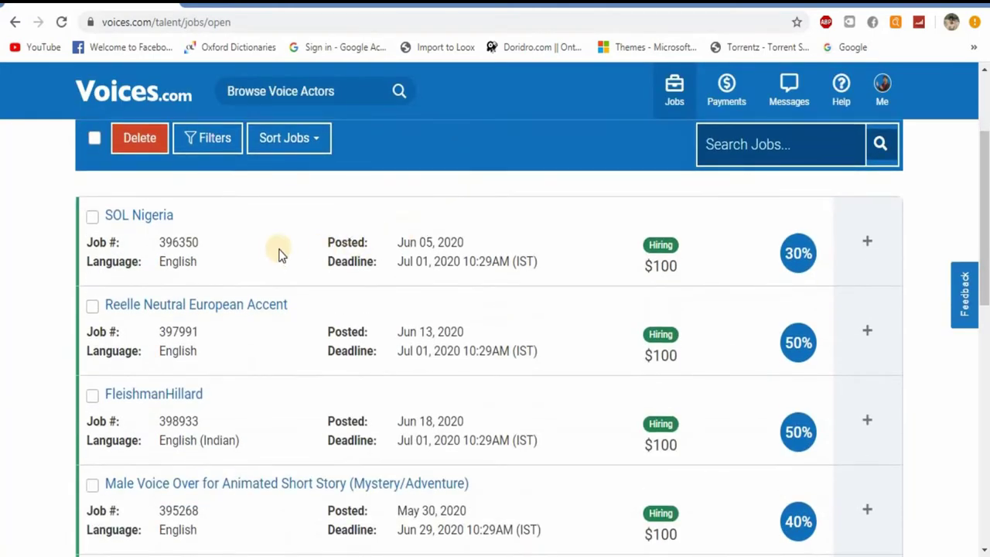
scroll(564, 267, down, 1)
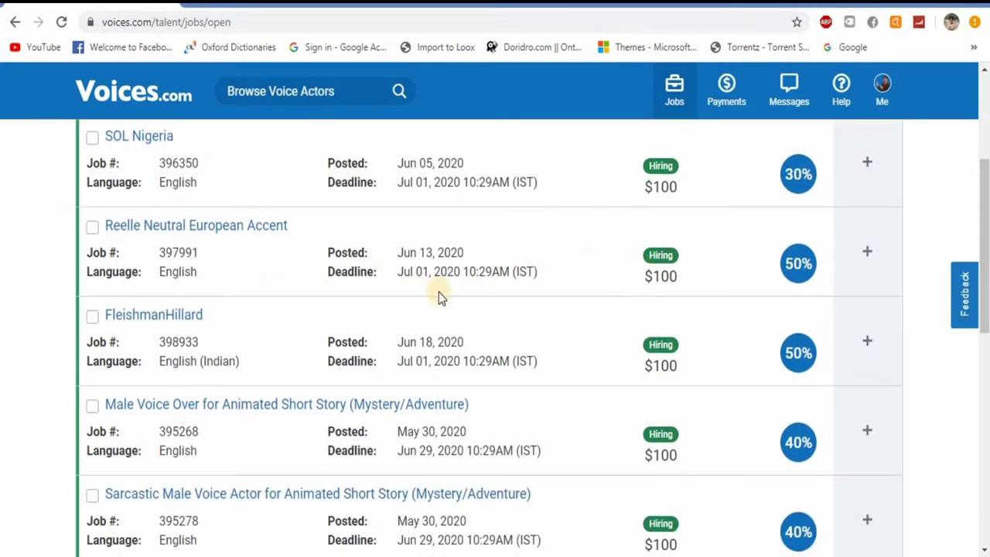
scroll(438, 297, down, 1)
Check the language, posting date and deadline of the FleishmanHillard job and look through the remaining matched jobs
drag(162, 284, 240, 281)
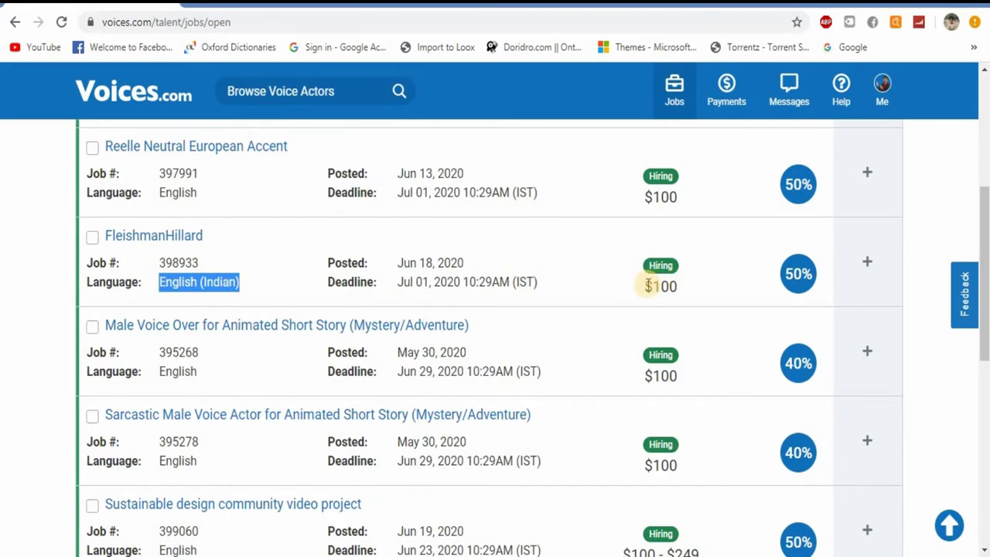
drag(397, 263, 452, 263)
drag(397, 285, 507, 279)
click(557, 233)
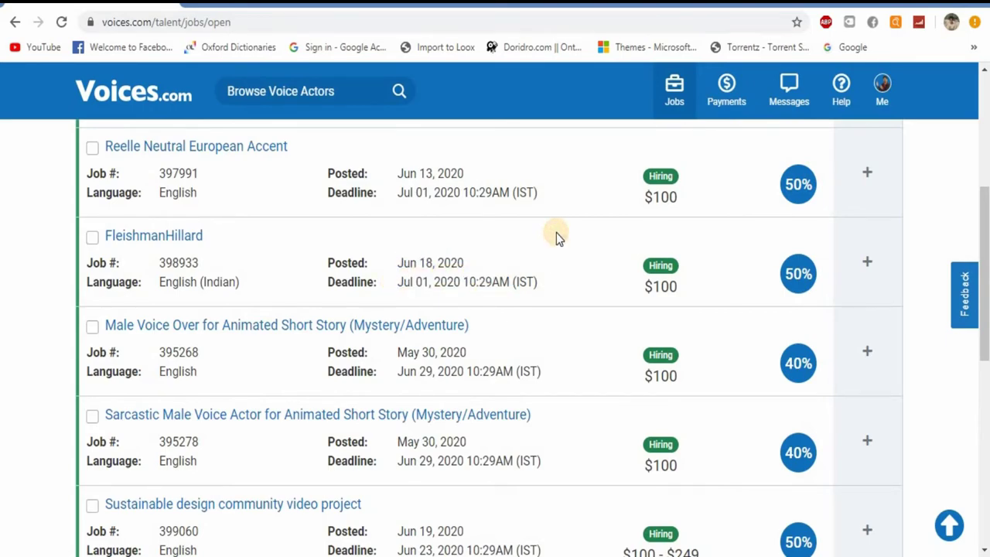
scroll(557, 232, down, 1)
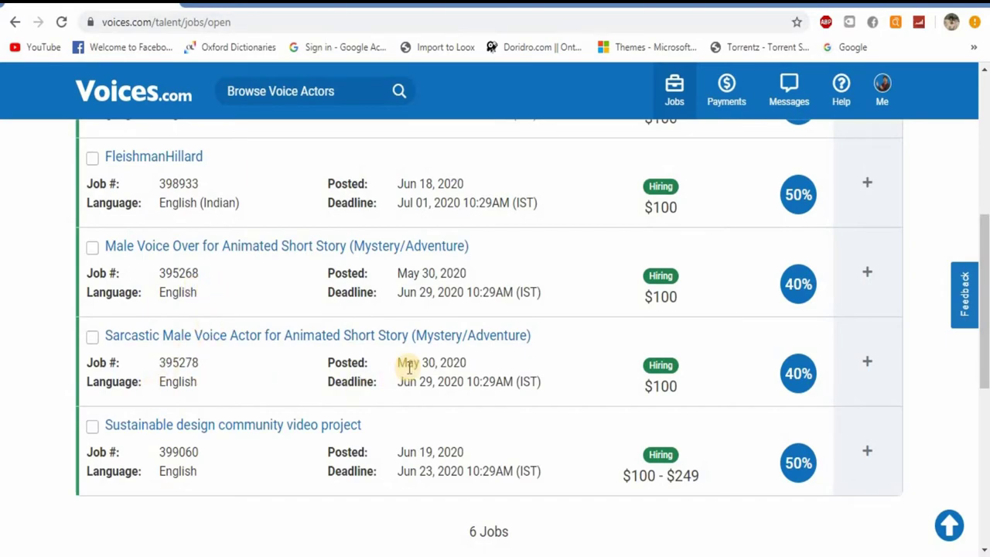
scroll(409, 366, down, 1)
Leave the matched jobs list for the account home page and open the form for adding a demo
scroll(624, 350, up, 6)
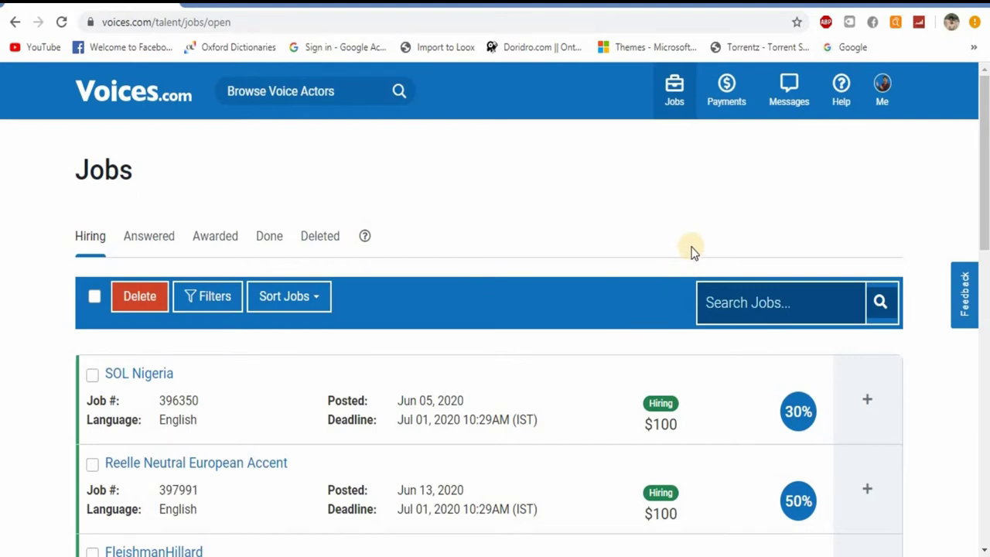
click(880, 85)
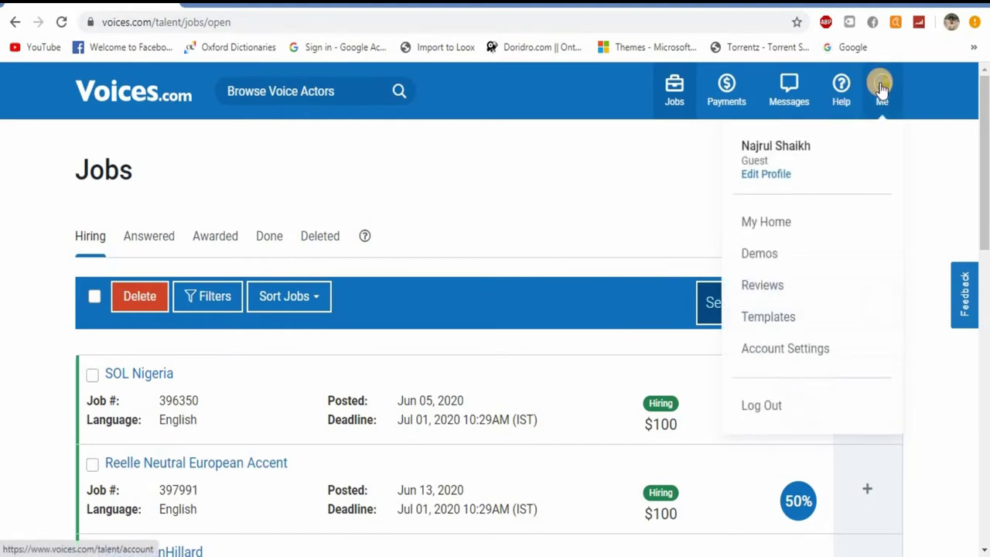
click(881, 88)
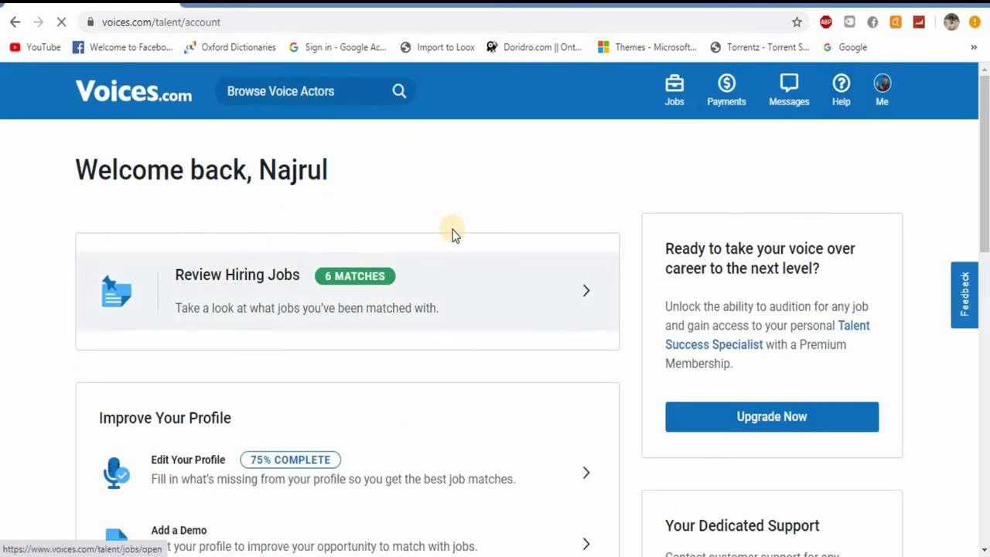
scroll(454, 234, down, 2)
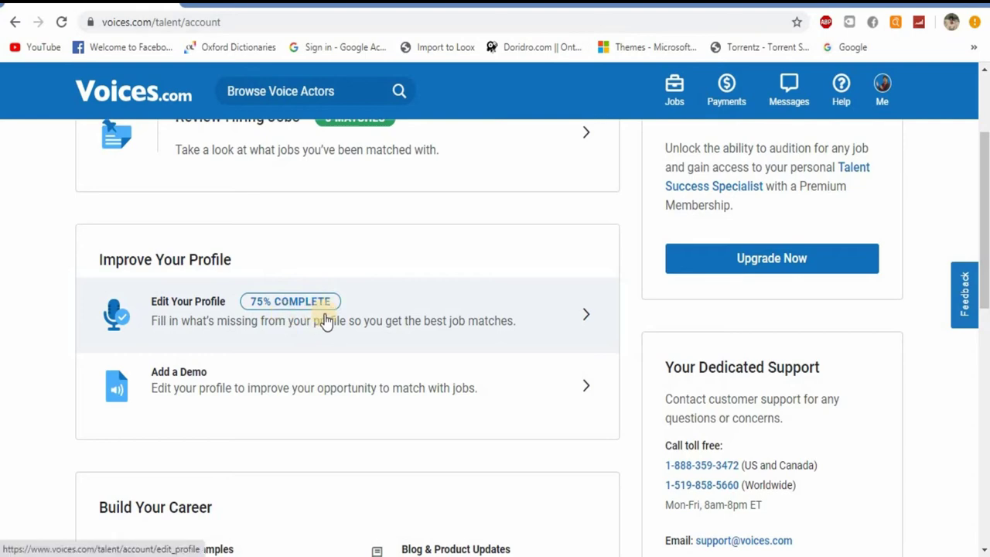
click(370, 387)
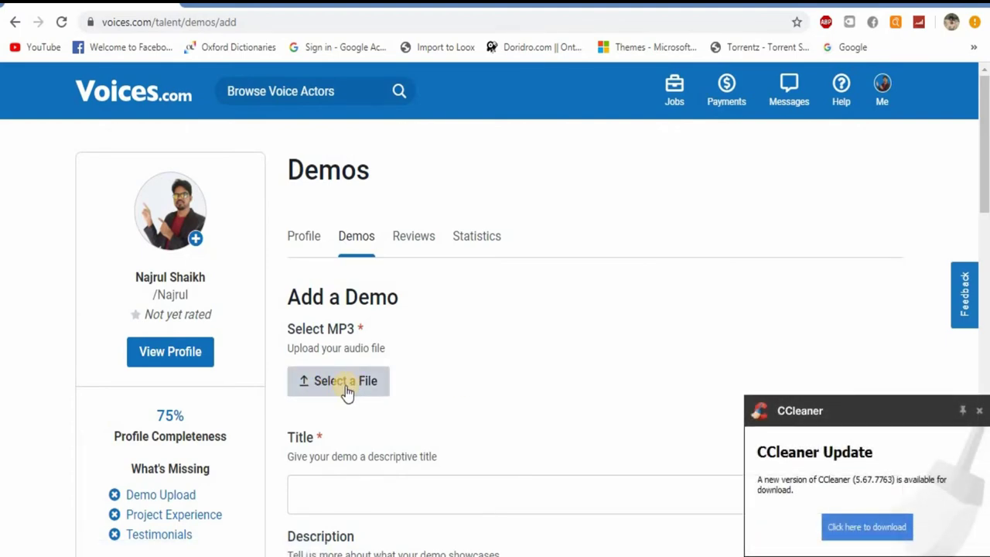
Examine the Add a Demo form from file upload to voice age, including the category choices, and dismiss the CCleaner update notice
scroll(507, 342, down, 2)
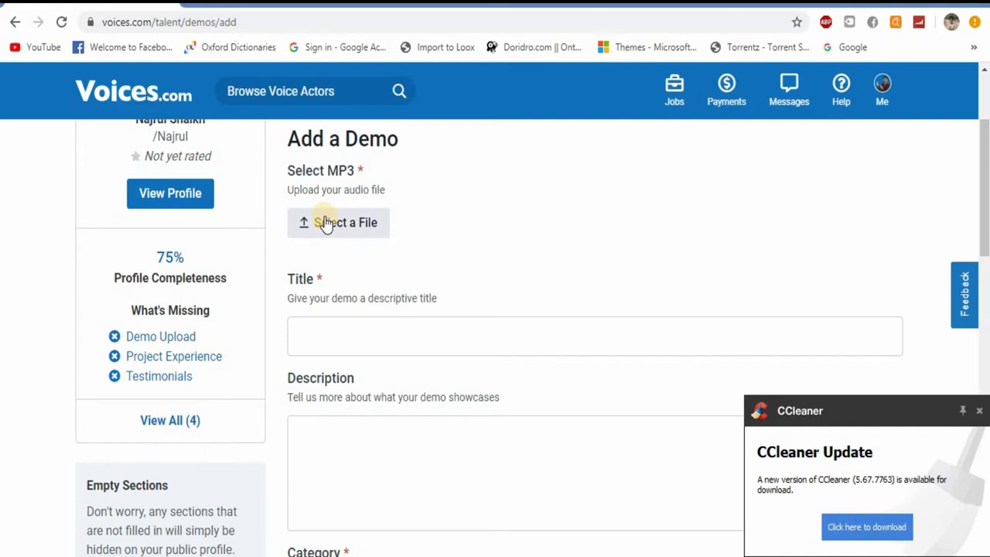
scroll(339, 259, down, 2)
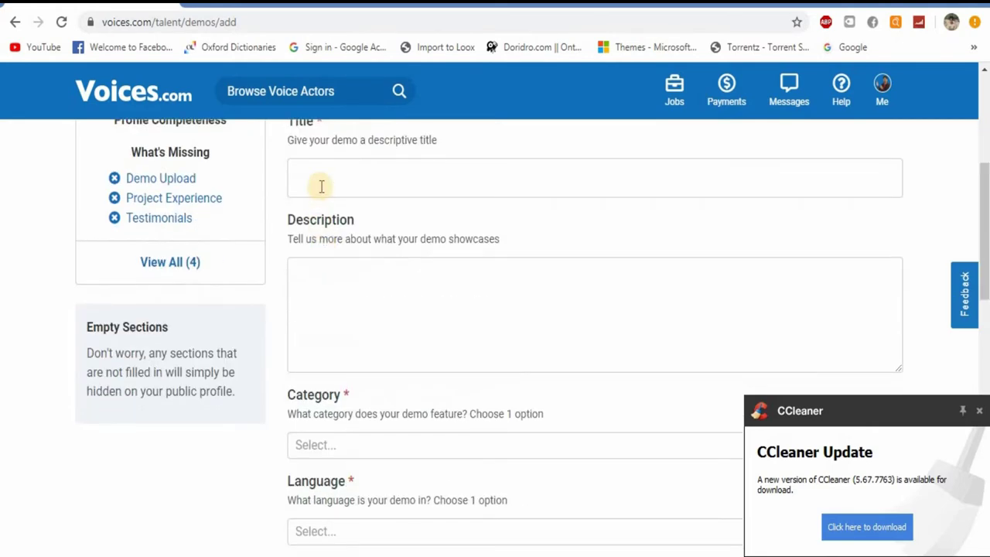
click(979, 411)
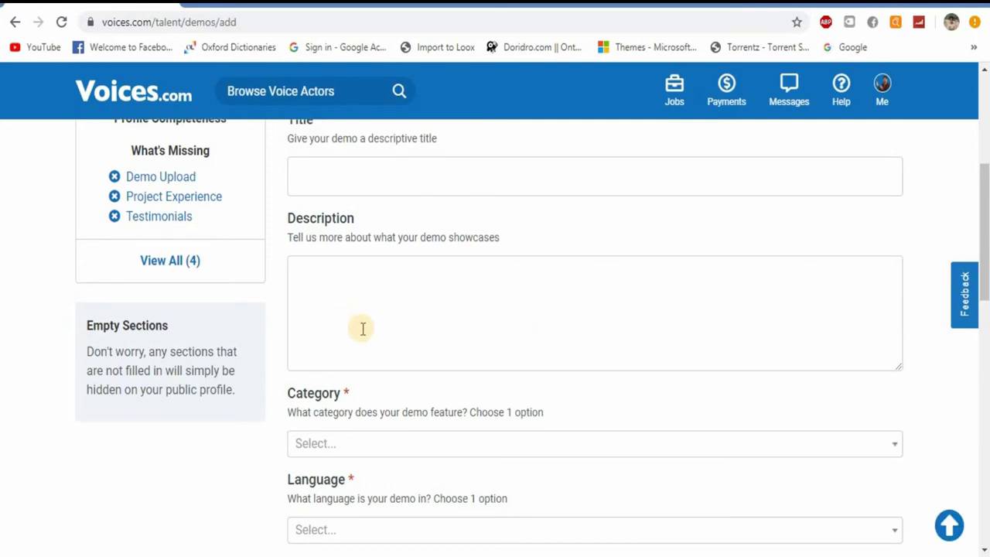
scroll(360, 327, down, 2)
click(379, 286)
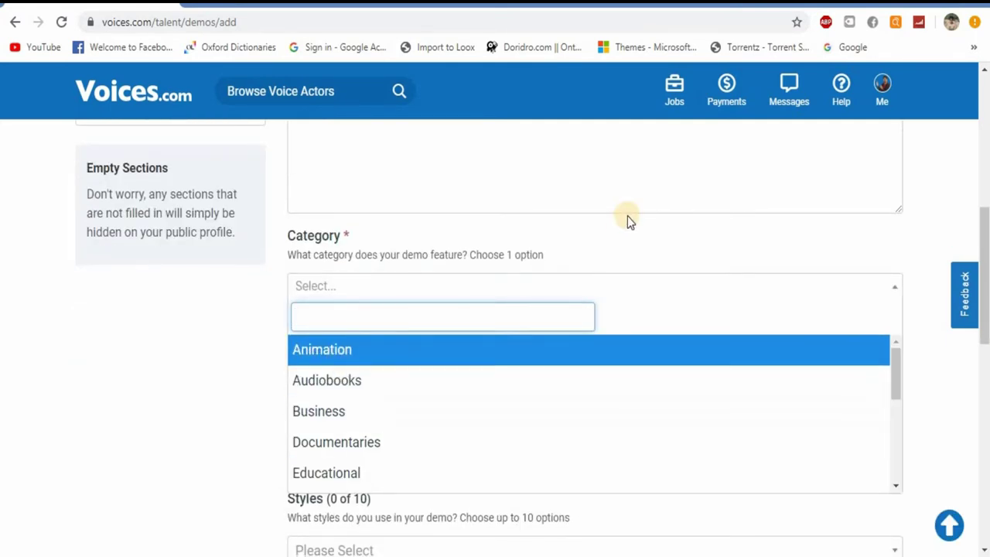
scroll(627, 219, down, 2)
click(232, 333)
scroll(342, 380, down, 2)
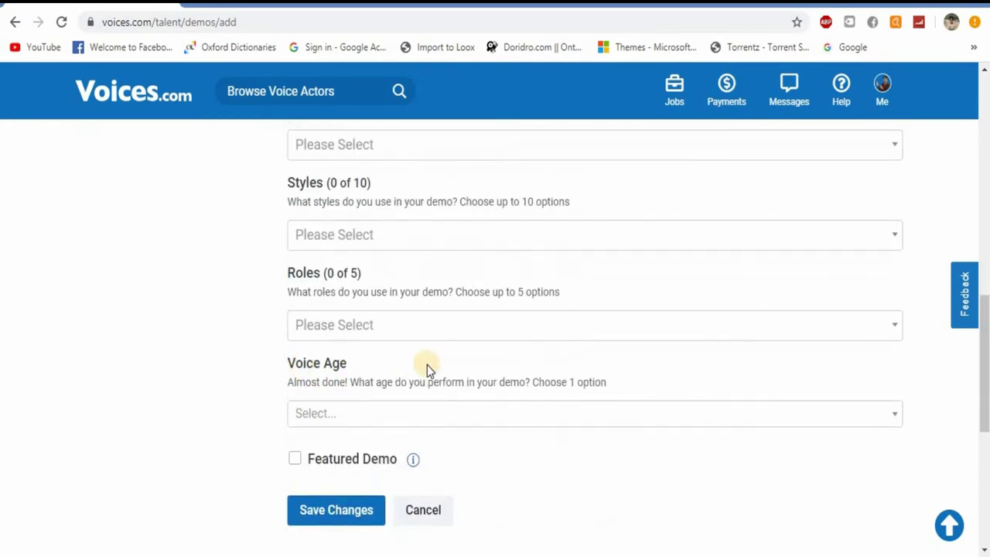
scroll(392, 402, down, 2)
scroll(486, 325, up, 9)
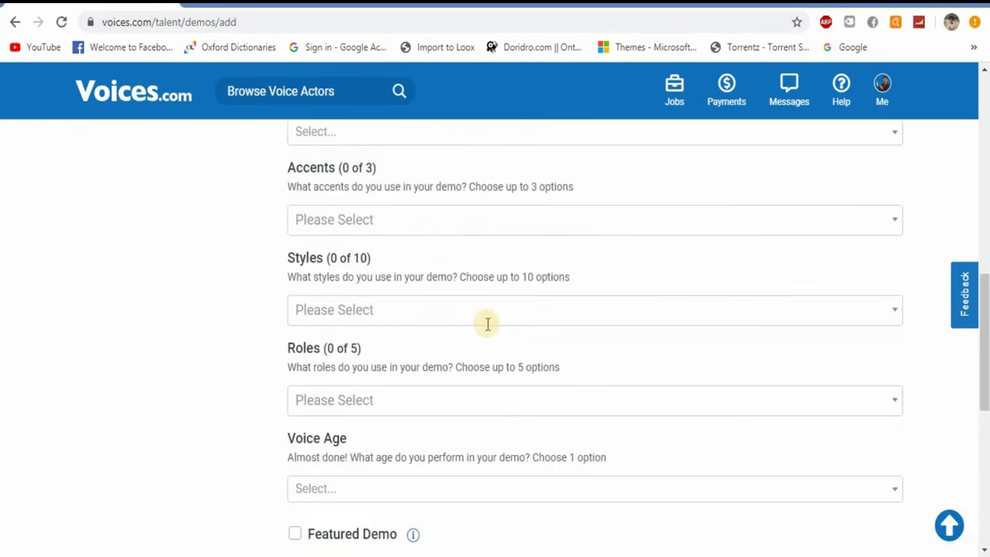
scroll(487, 323, up, 4)
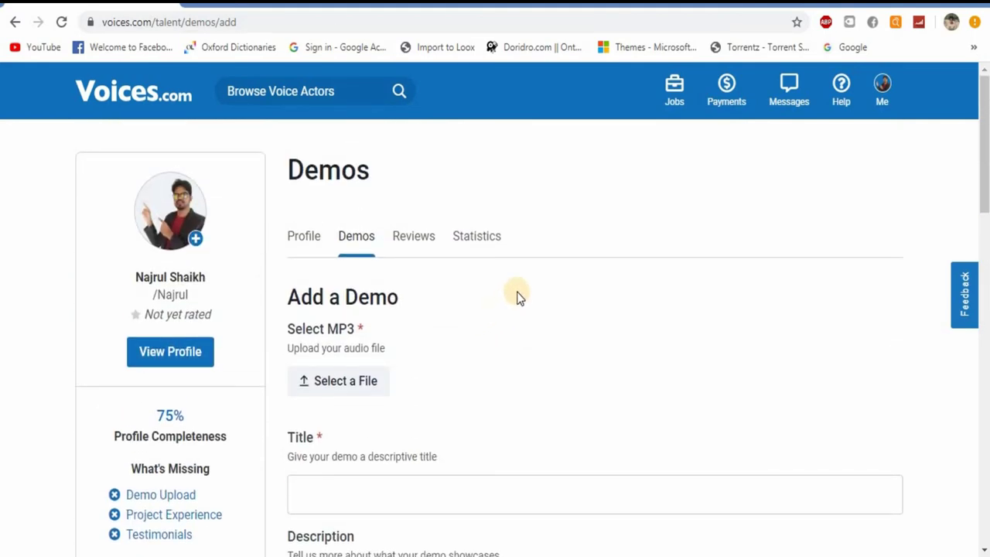
Look over the profile's Reviews page and its Statistics page
click(404, 243)
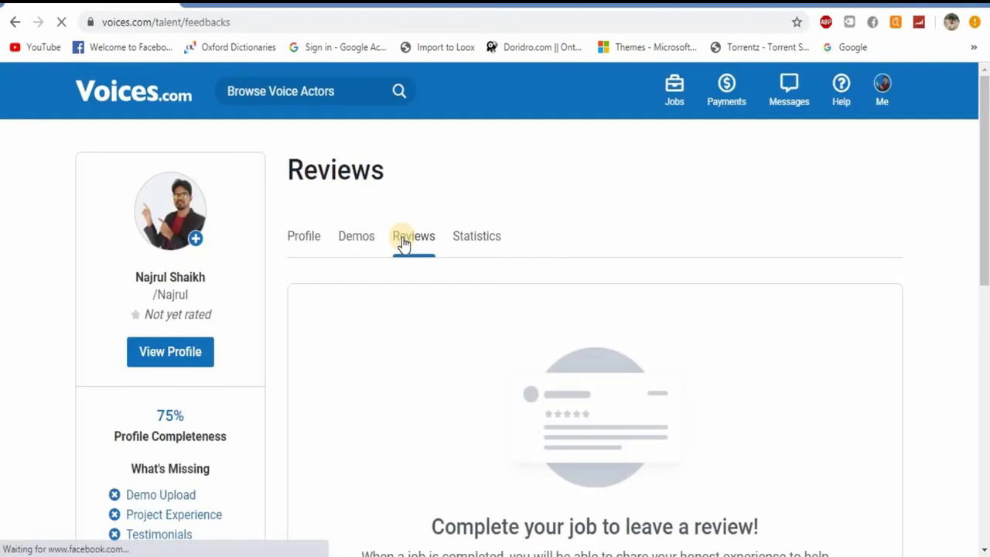
scroll(509, 259, down, 3)
scroll(506, 255, up, 3)
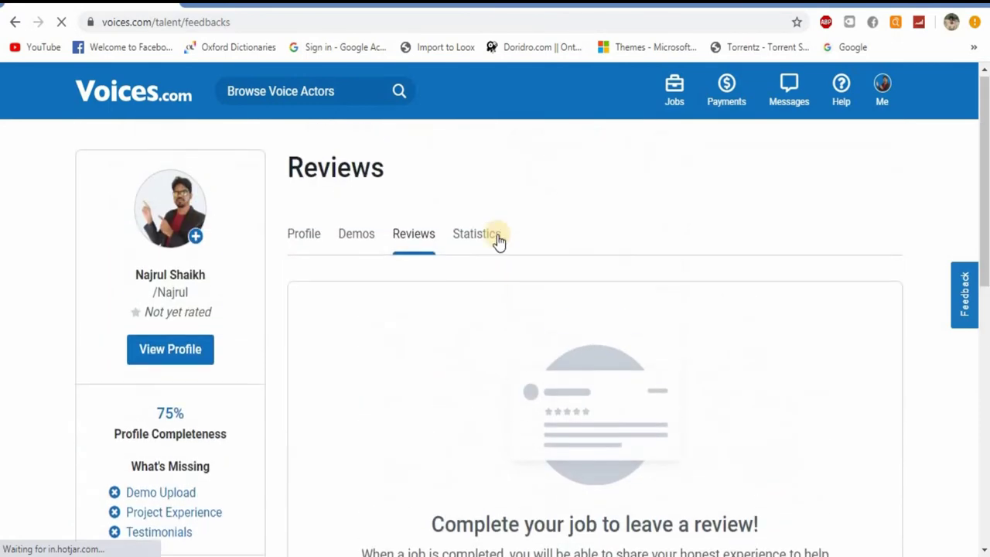
click(478, 236)
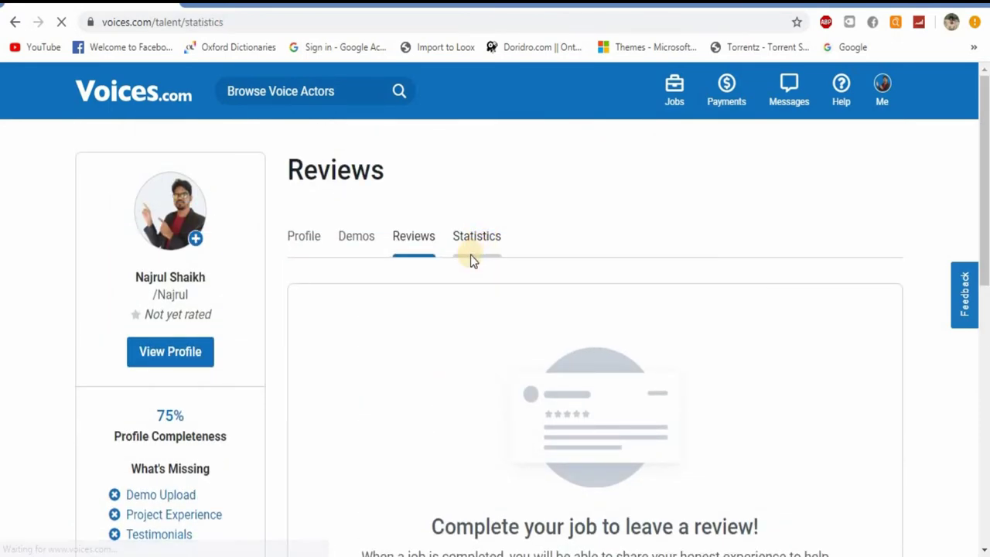
scroll(471, 263, down, 6)
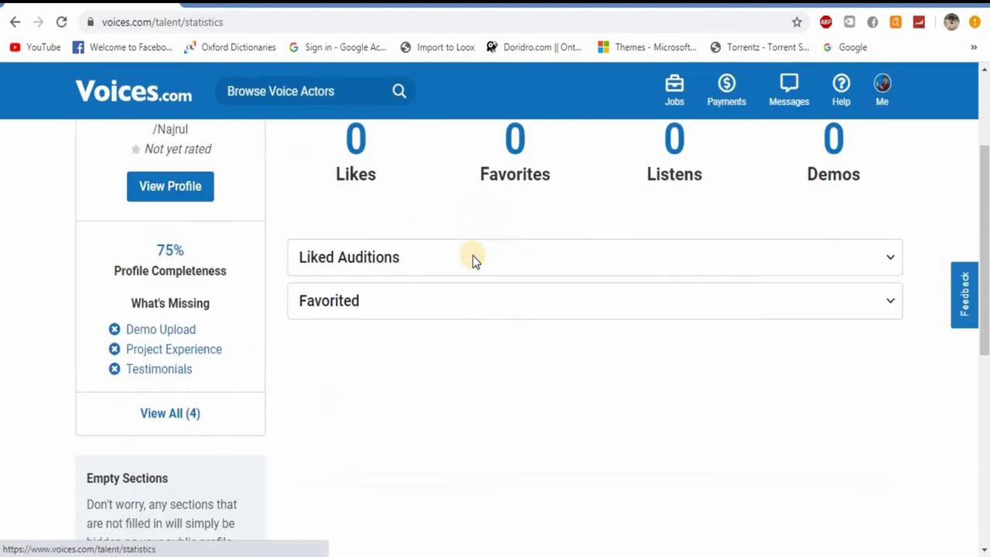
scroll(472, 259, down, 1)
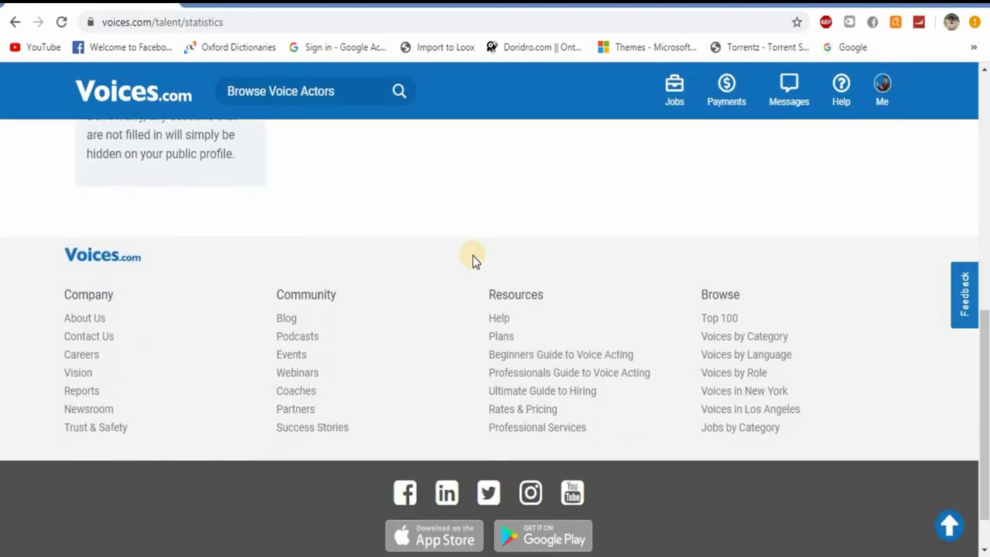
scroll(472, 259, up, 6)
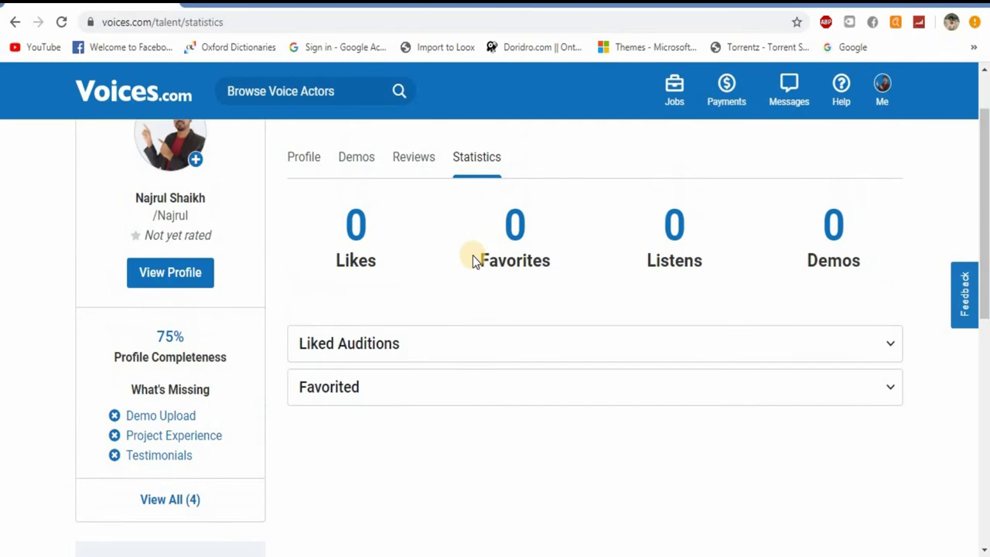
scroll(472, 255, up, 1)
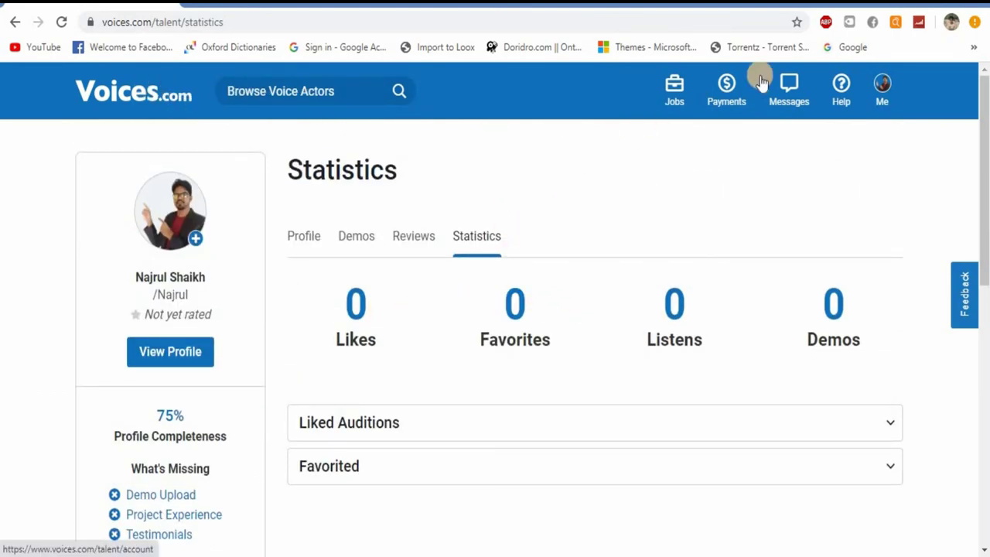
Open the membership upgrade offer from the account home page and compare the Guest and Premium plans' prices and features
mouse_move(673, 93)
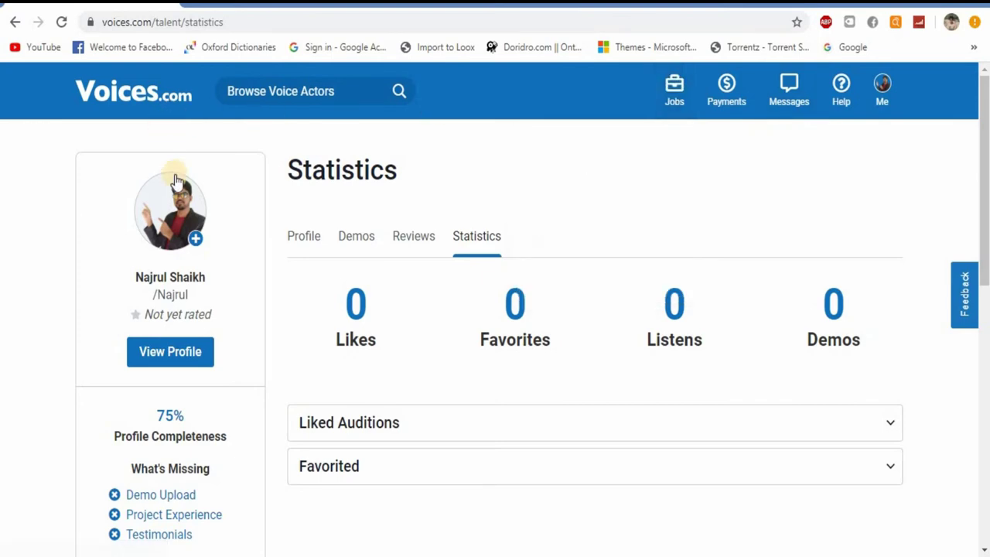
click(880, 89)
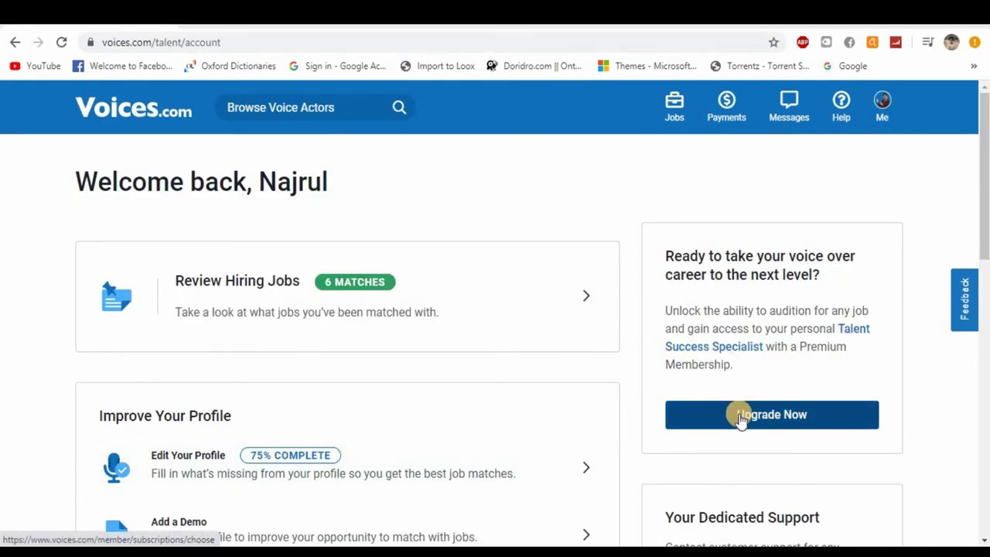
click(741, 418)
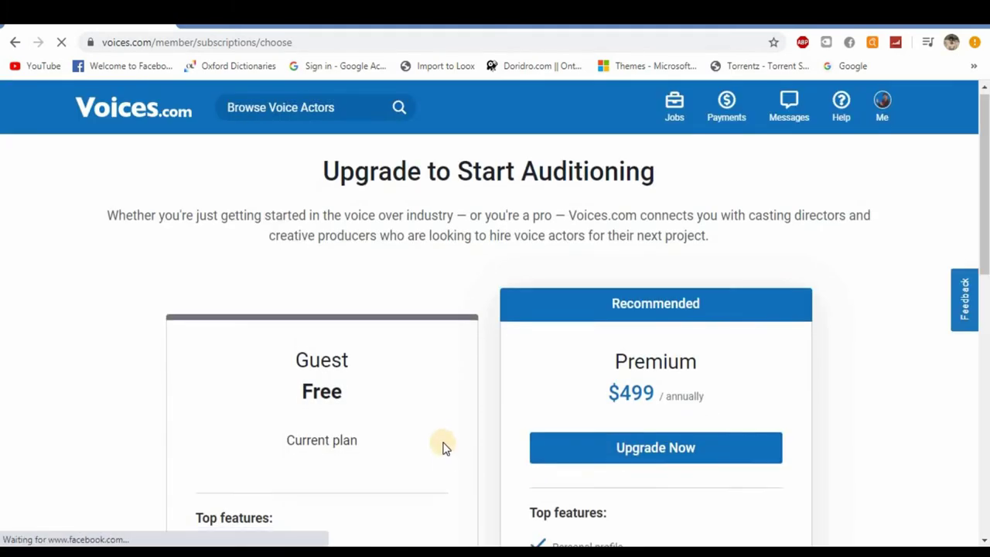
scroll(443, 447, down, 3)
scroll(442, 448, up, 2)
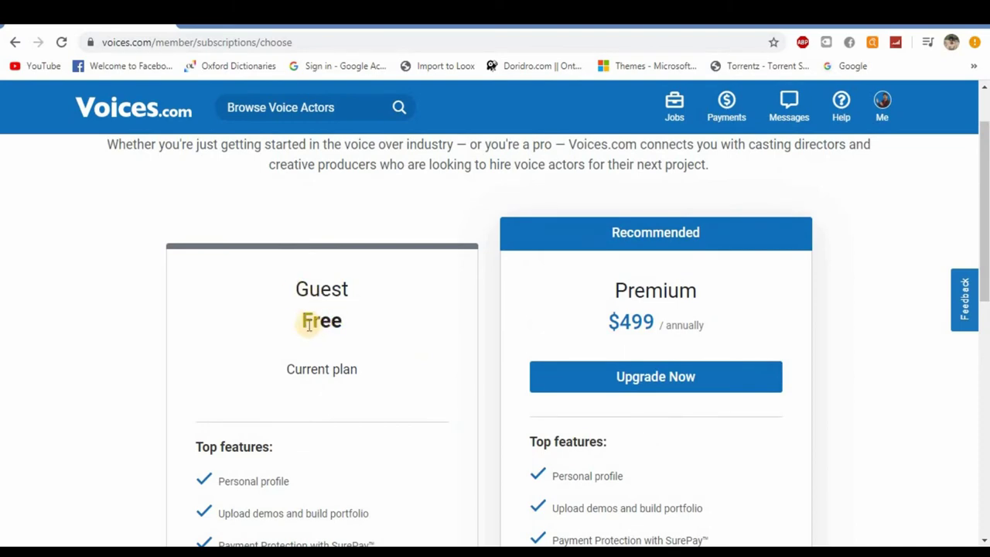
scroll(332, 396, down, 3)
scroll(332, 395, up, 2)
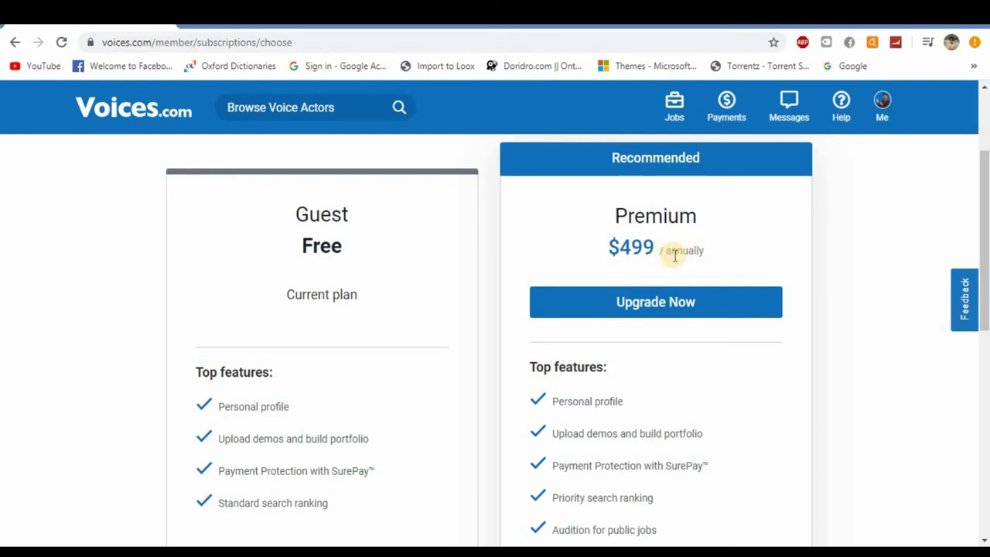
scroll(640, 401, down, 2)
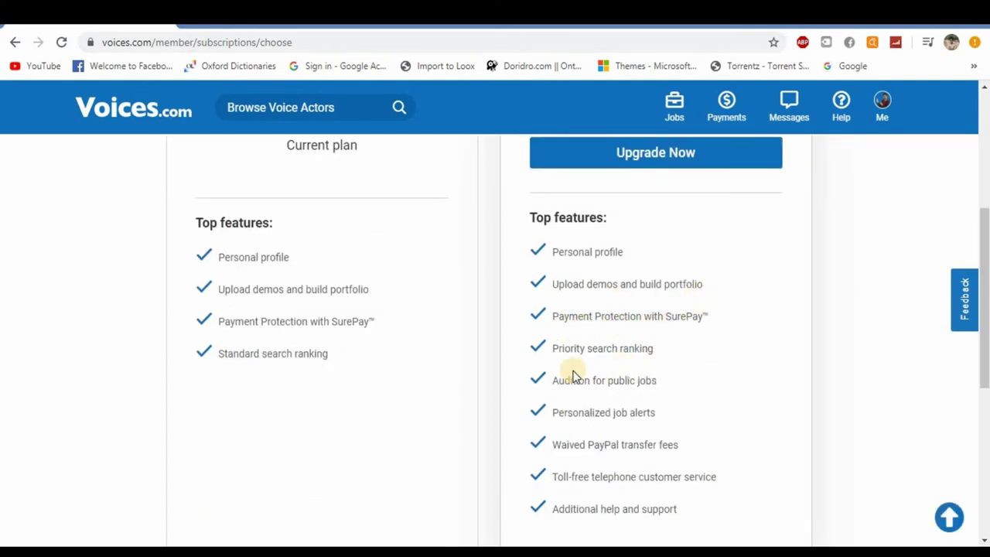
scroll(612, 381, down, 2)
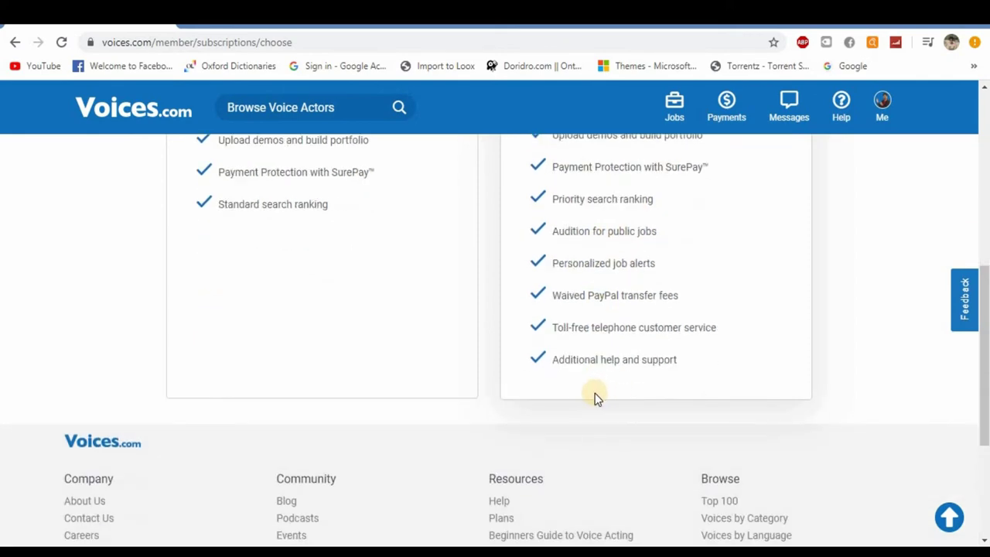
scroll(595, 394, up, 4)
scroll(594, 398, up, 2)
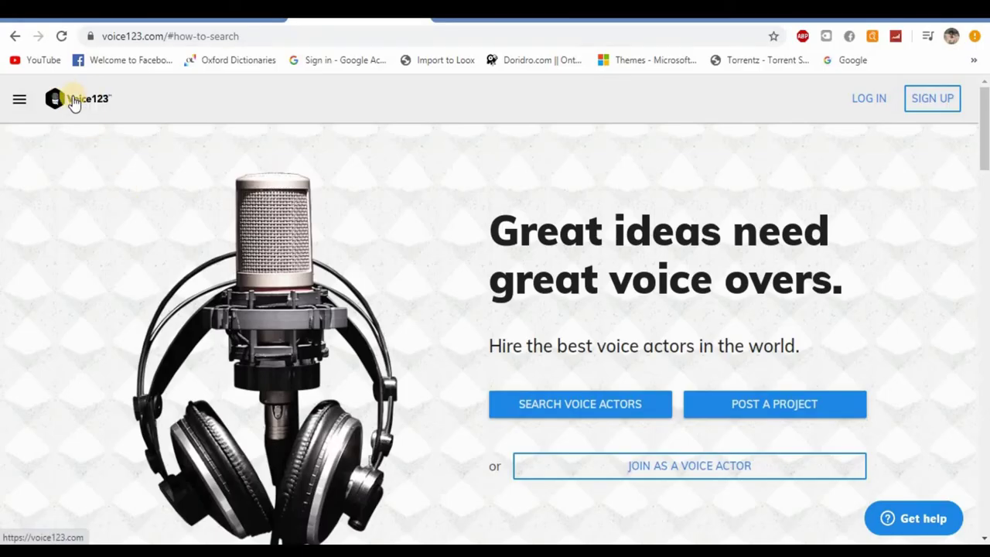
Look over the Voice123 home page, including who uses the site and how hiring voice actors works
scroll(534, 312, down, 2)
scroll(542, 296, up, 2)
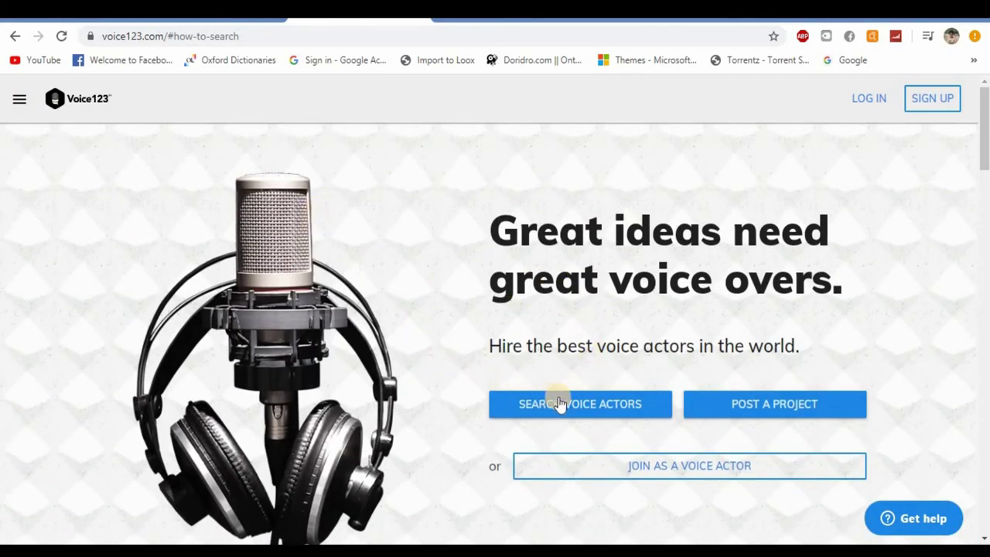
scroll(395, 186, down, 4)
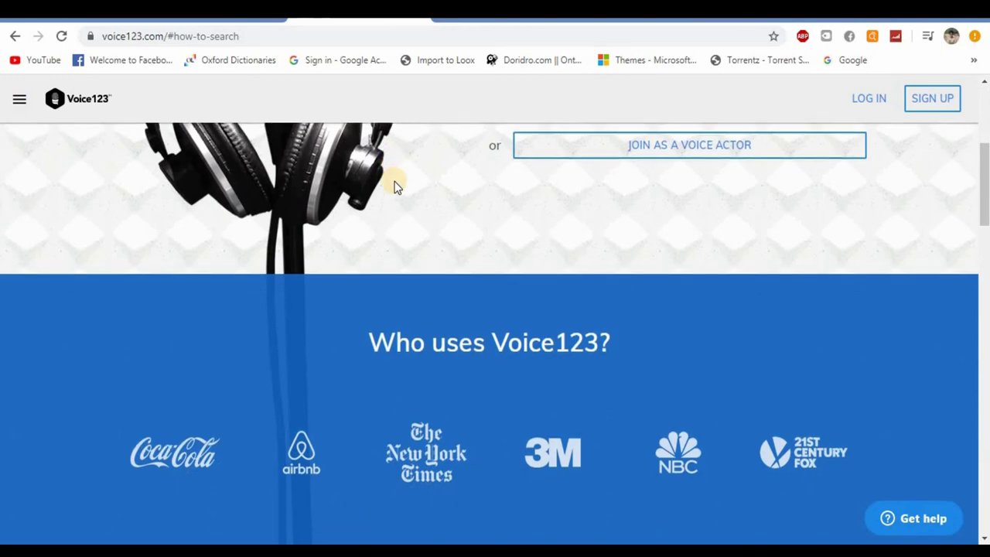
scroll(394, 186, down, 10)
scroll(394, 185, up, 5)
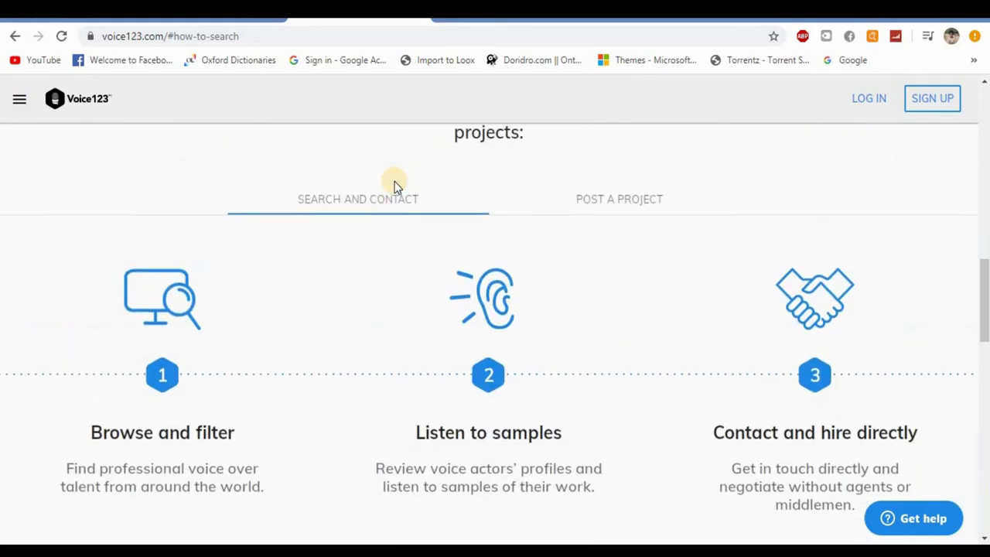
scroll(394, 181, up, 10)
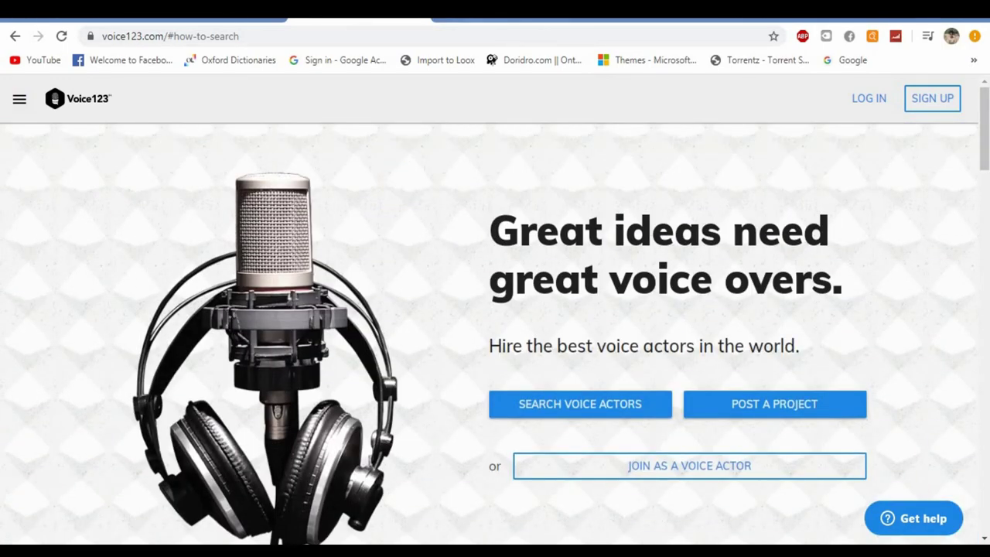
Switch to Fiverr's Voice Over category and look through the listed services, seller ratings and starting prices
click(464, 19)
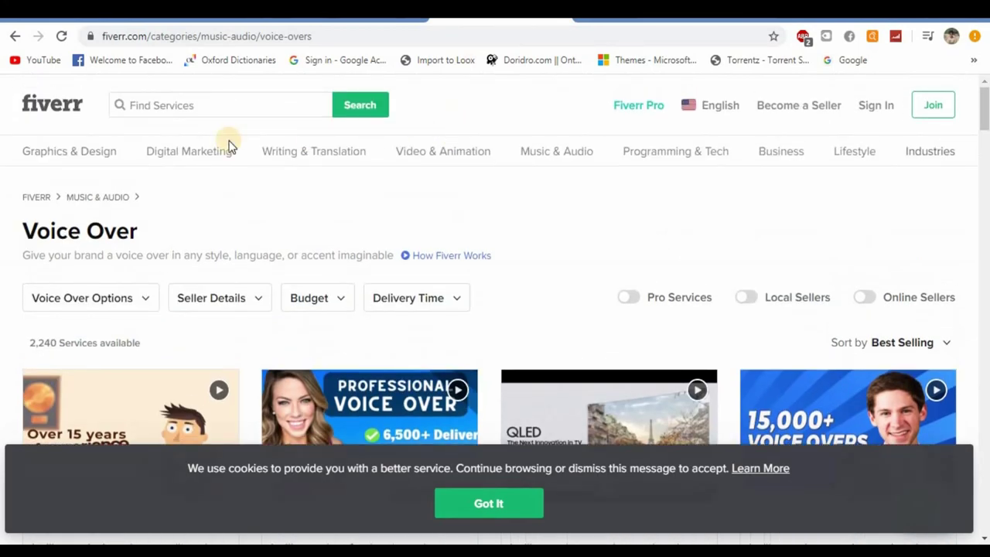
scroll(194, 279, down, 3)
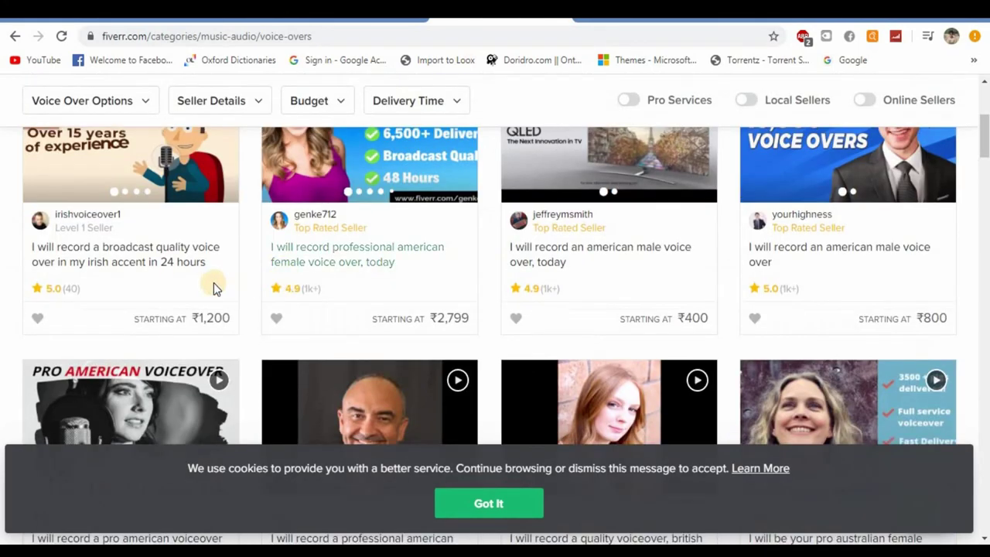
scroll(366, 274, up, 2)
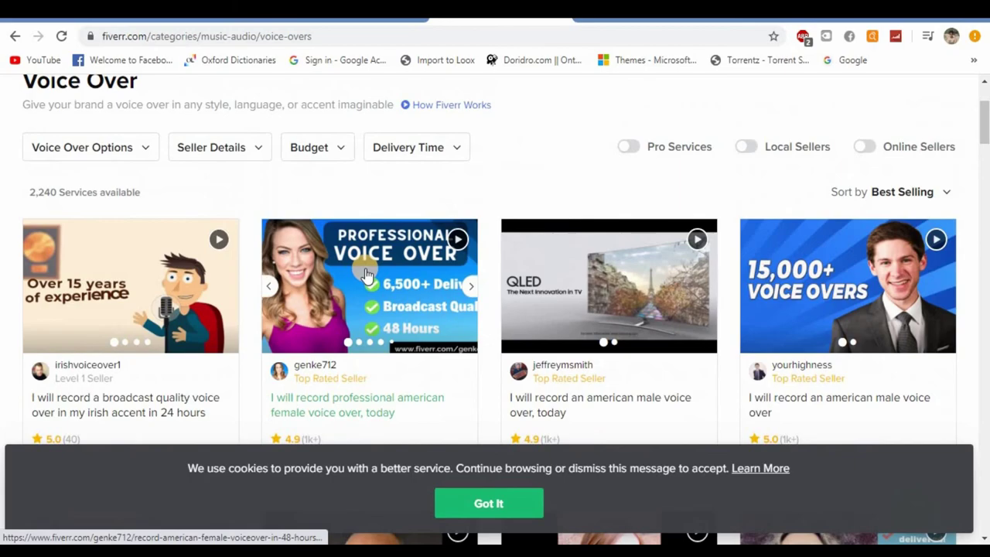
scroll(366, 275, down, 5)
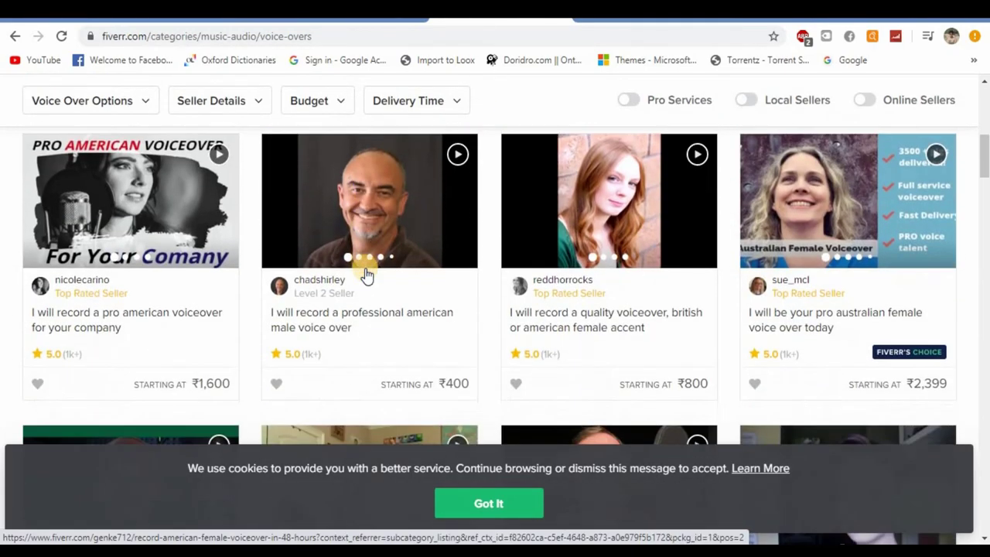